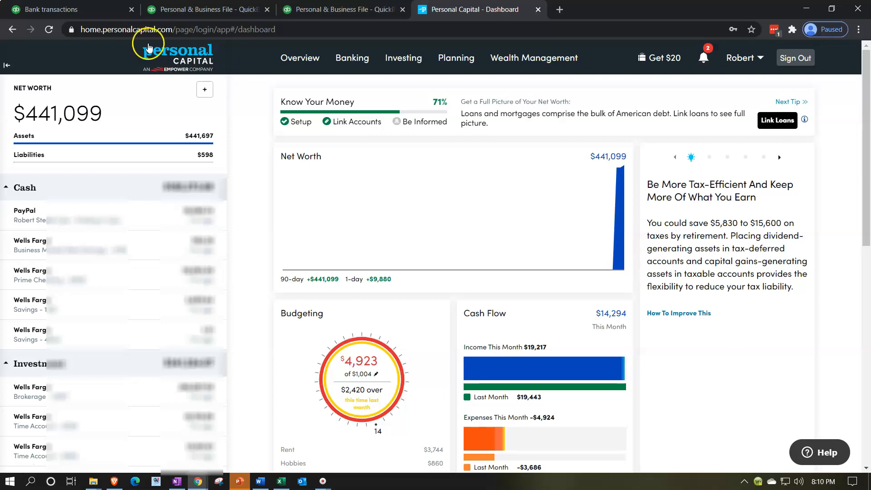
Step: Review the QuickBooks bank transactions, Balance Sheet and Profit and Loss report, and return to the Personal Capital dashboard
click(86, 10)
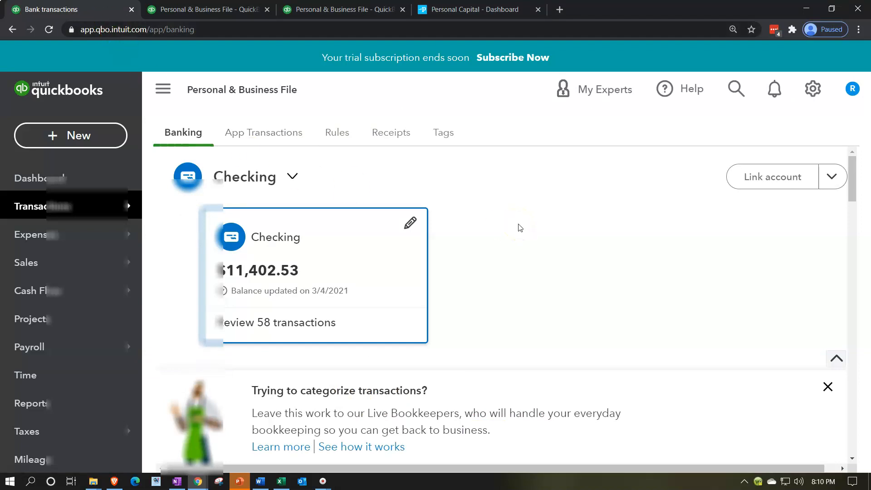
scroll(520, 228, down, 8)
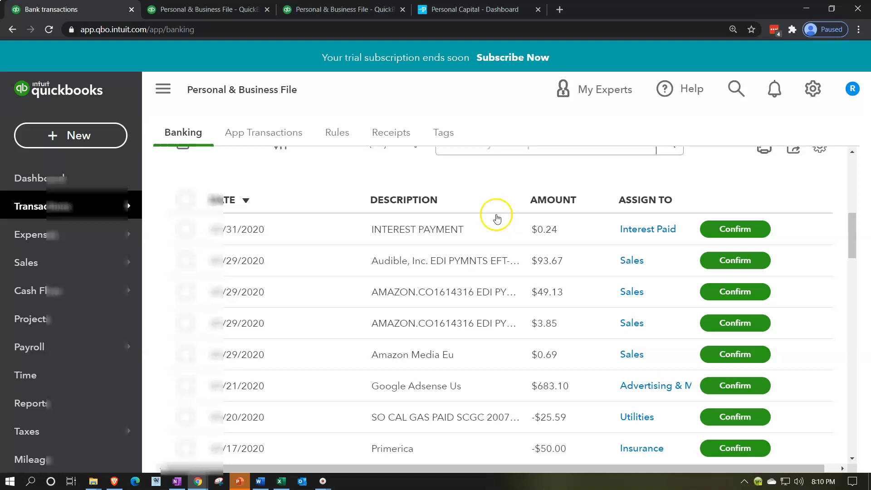
click(227, 10)
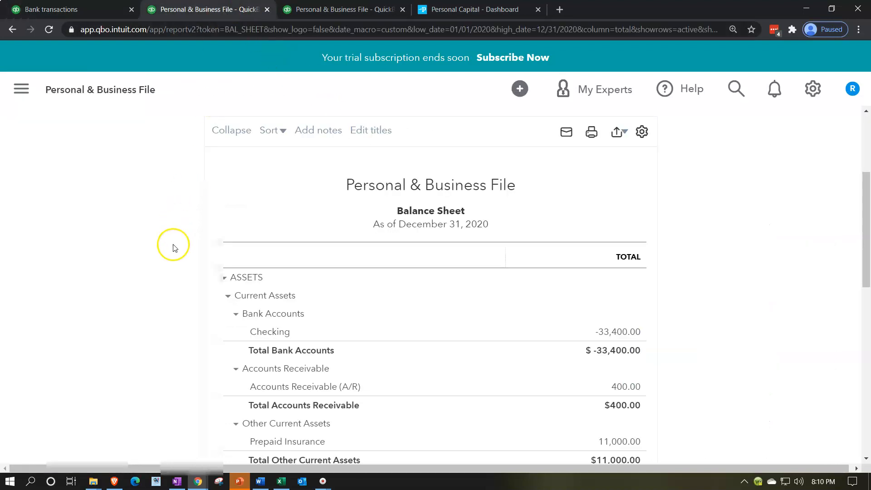
click(330, 12)
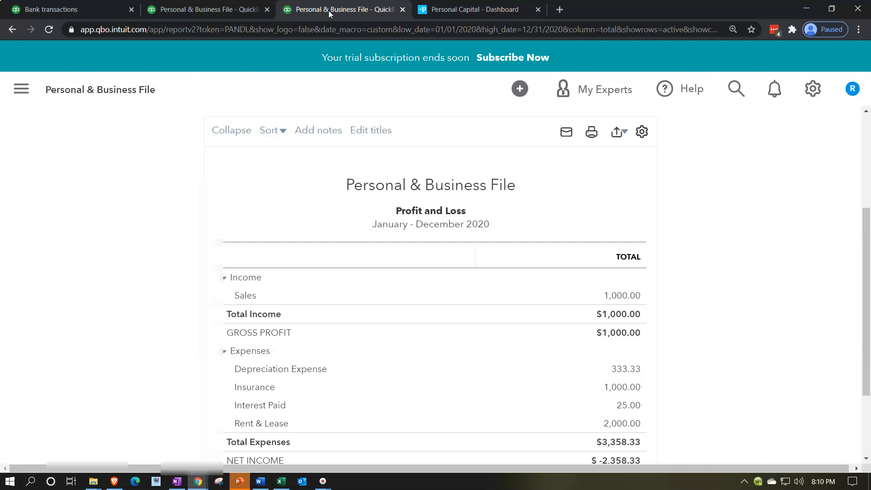
click(449, 12)
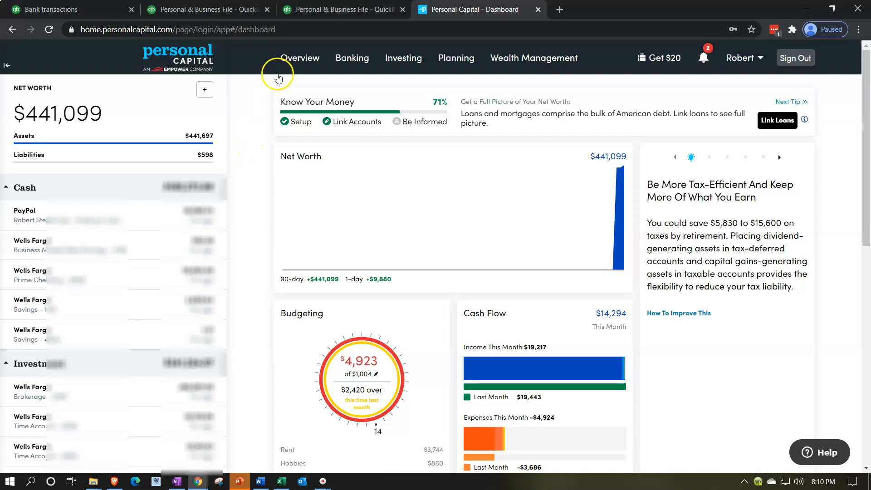
Step: View the all-accounts Transactions list and the Cash Flow page with its transactions in Personal Capital
click(286, 67)
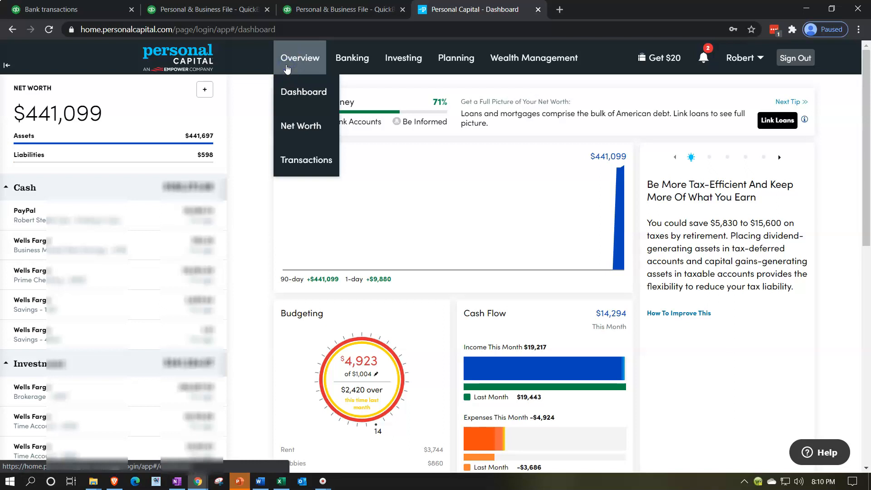
click(288, 158)
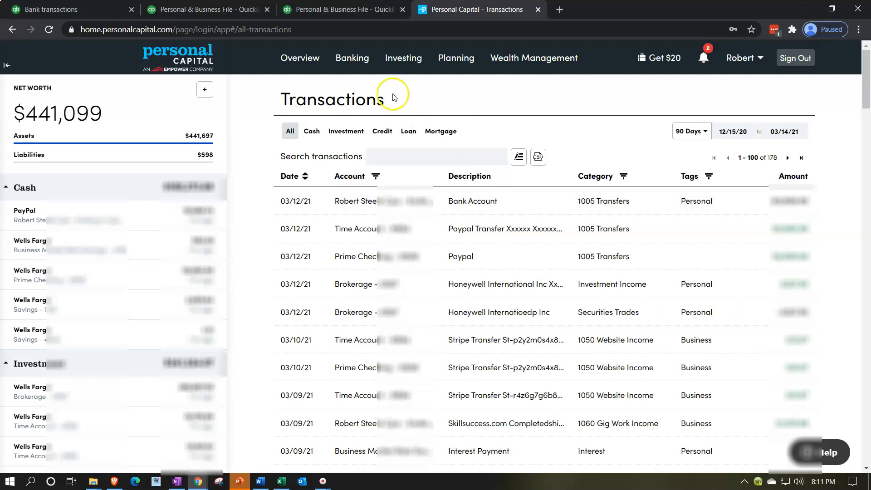
mouse_move(354, 57)
click(351, 88)
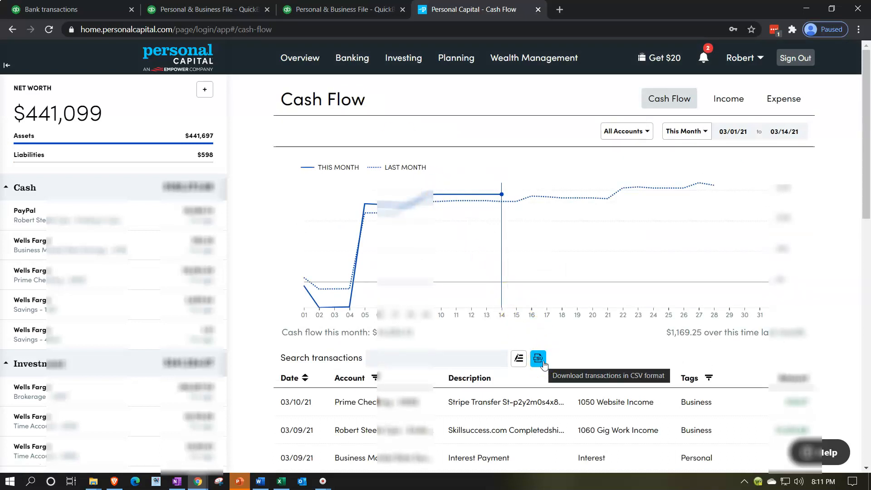
scroll(544, 364, down, 1)
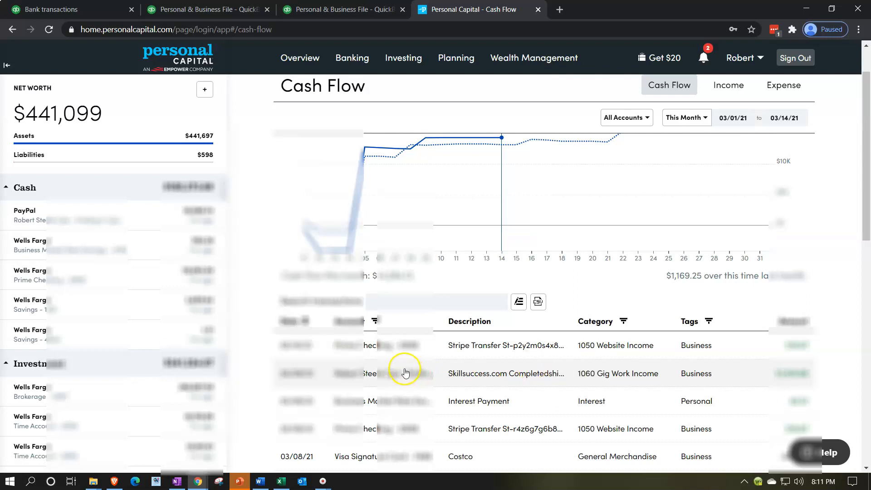
Step: Switch to the Excel workbook with the exported transactions and rename the PC CSV sheet as Data
click(281, 481)
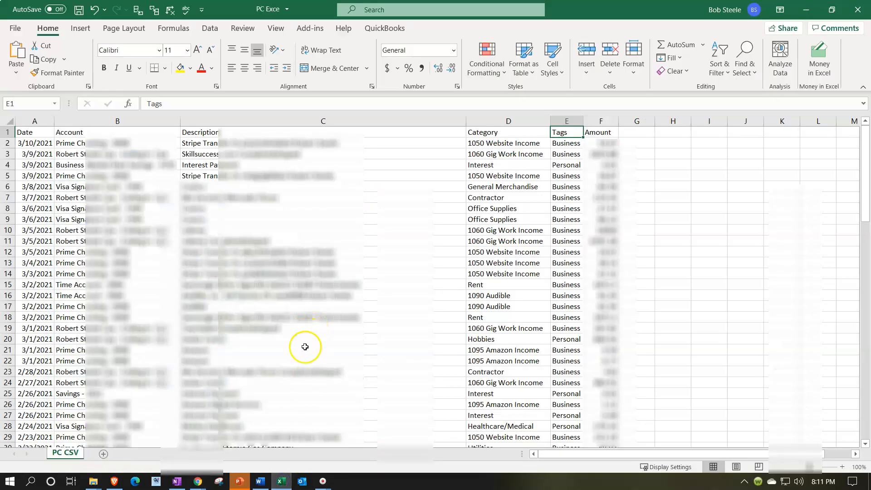
double_click(66, 453)
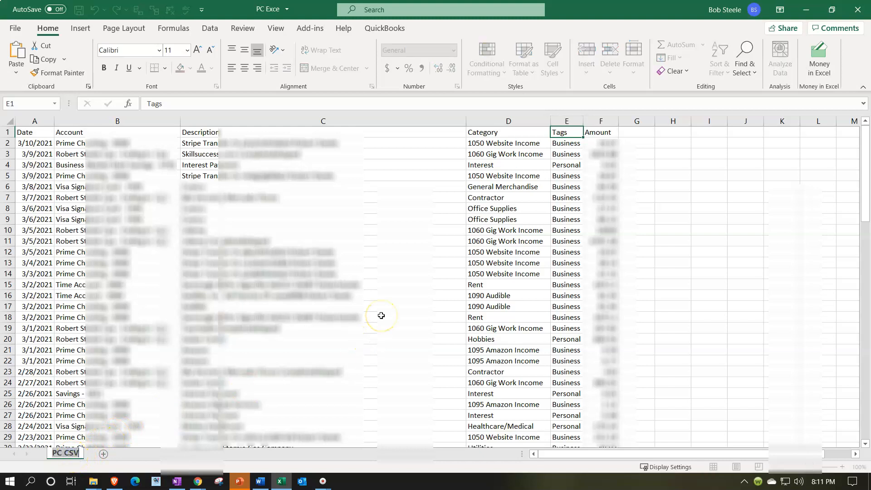
text(Data)
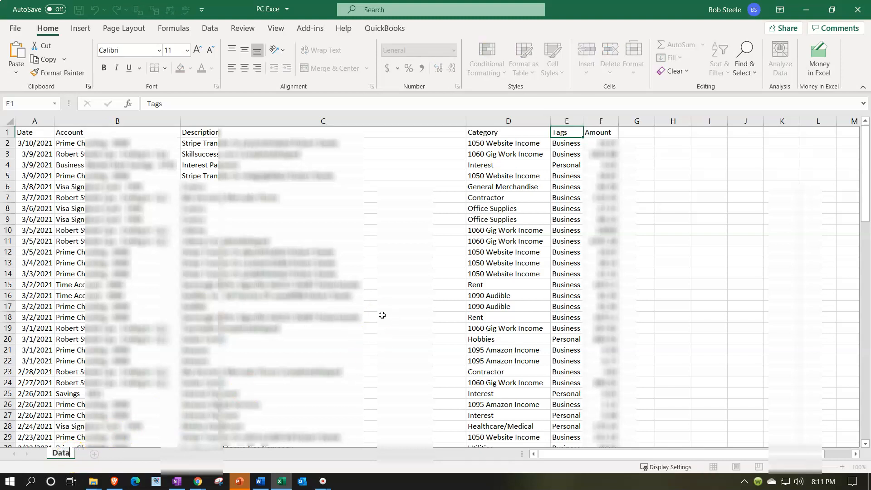
click(382, 315)
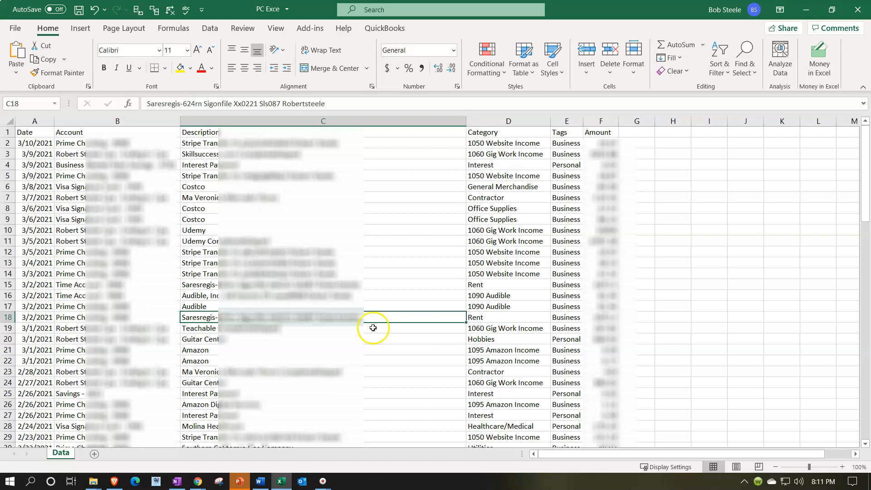
Step: Duplicate the Data sheet directly after the original and rename the copy as Table
click(62, 460)
drag(62, 459, 79, 458)
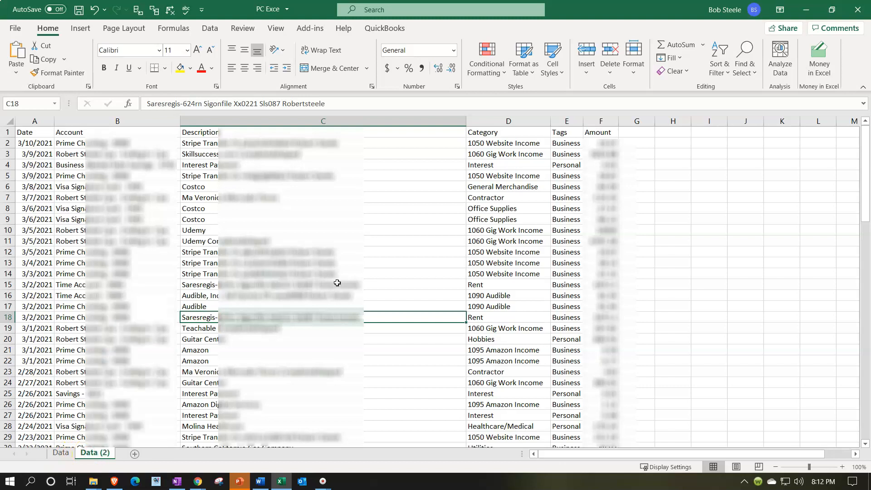
double_click(95, 453)
text(Table)
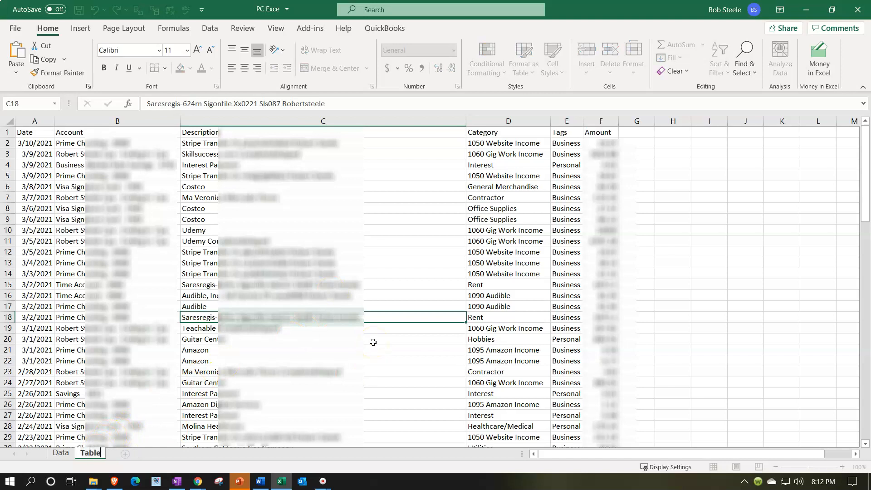
click(373, 342)
click(360, 342)
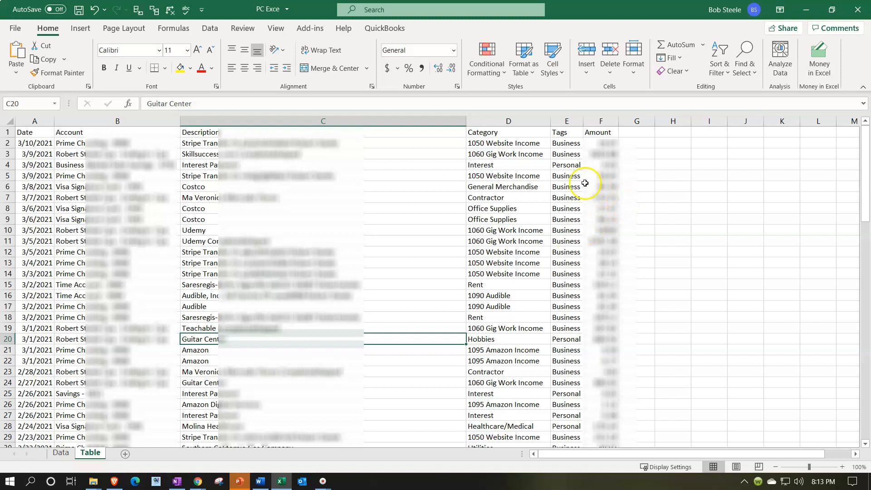
click(599, 179)
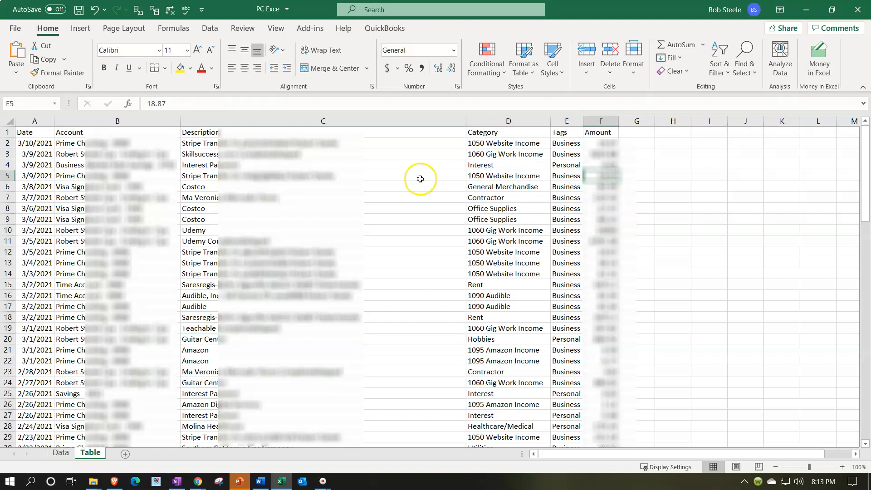
click(158, 177)
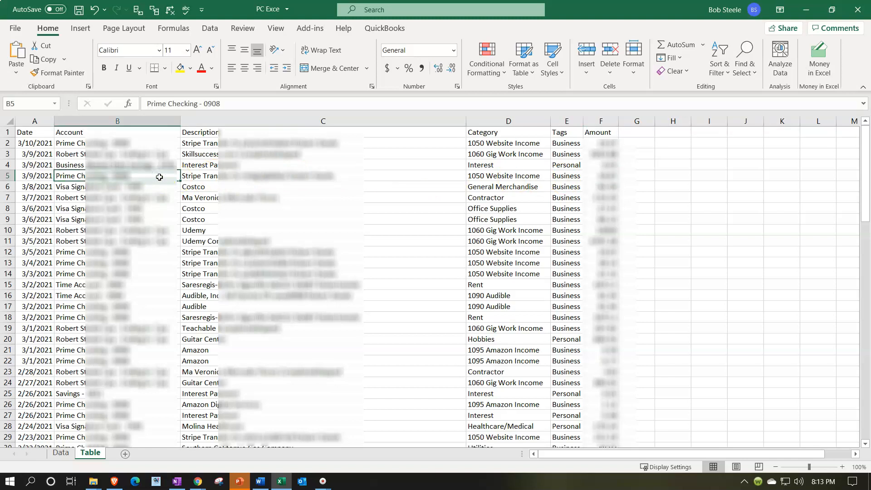
click(450, 186)
Step: Make the header cells from Date to Amount in row 1 of the Table sheet bold
drag(36, 132, 608, 127)
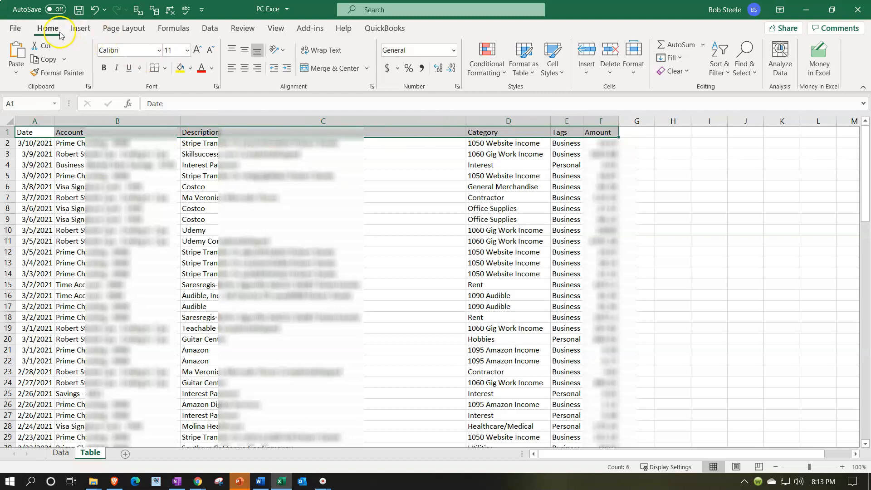
click(104, 68)
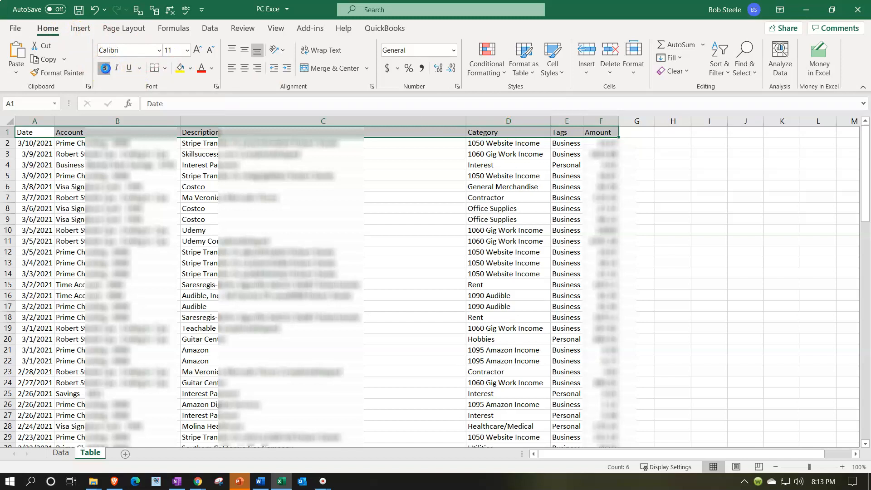
click(182, 177)
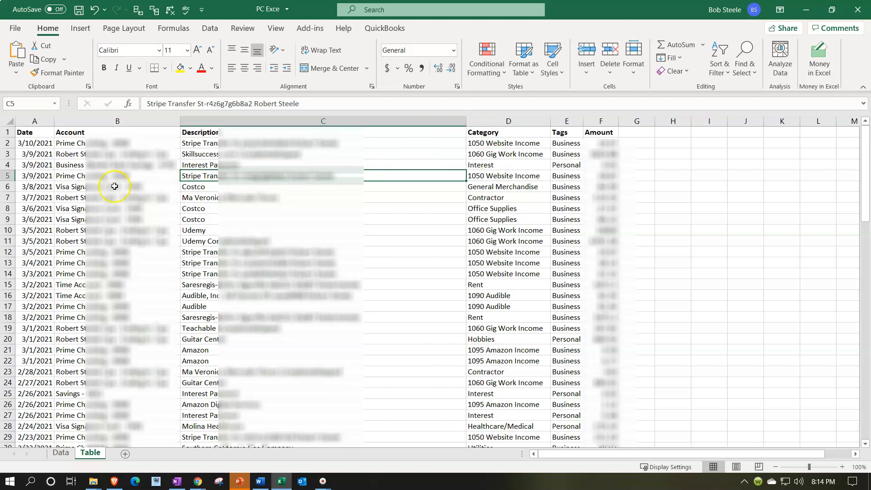
Step: Hide the Account and Description columns, B and C, on the Table sheet
click(119, 122)
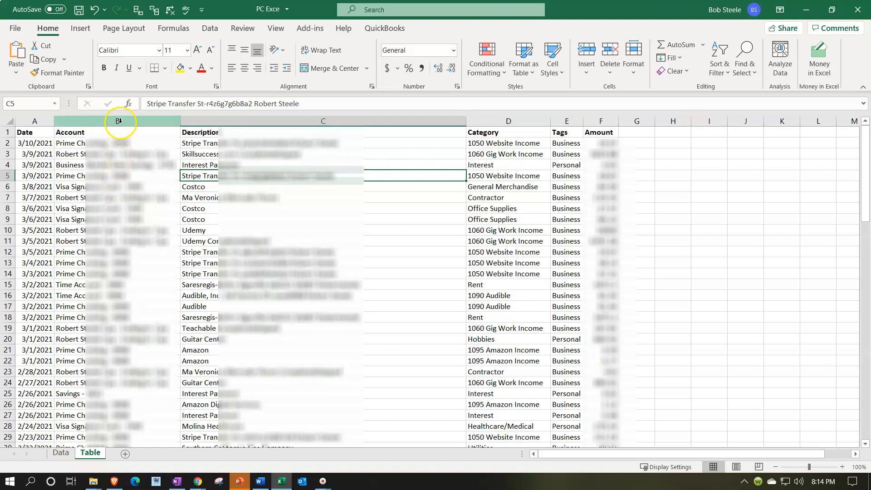
click(120, 122)
drag(120, 122, 188, 120)
right_click(206, 146)
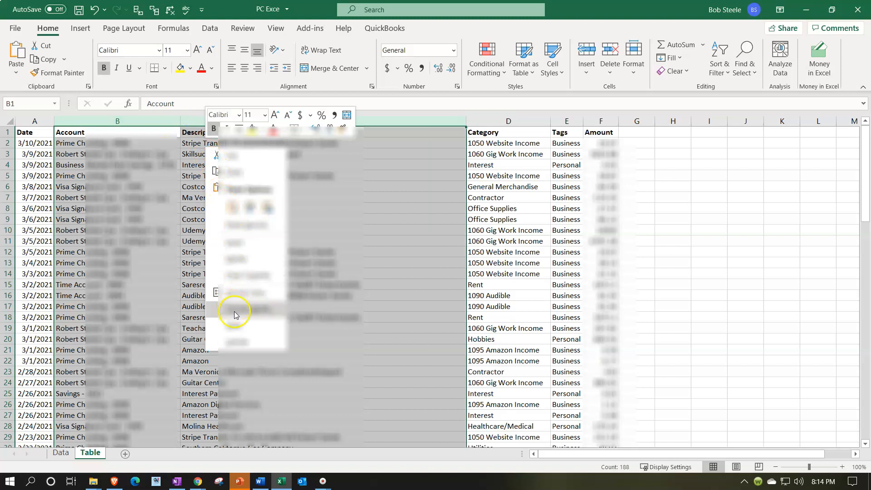
click(237, 326)
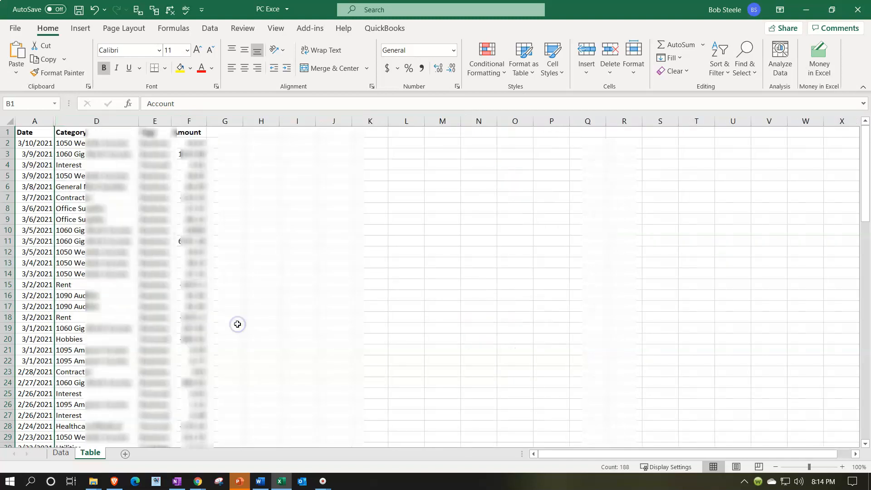
click(237, 326)
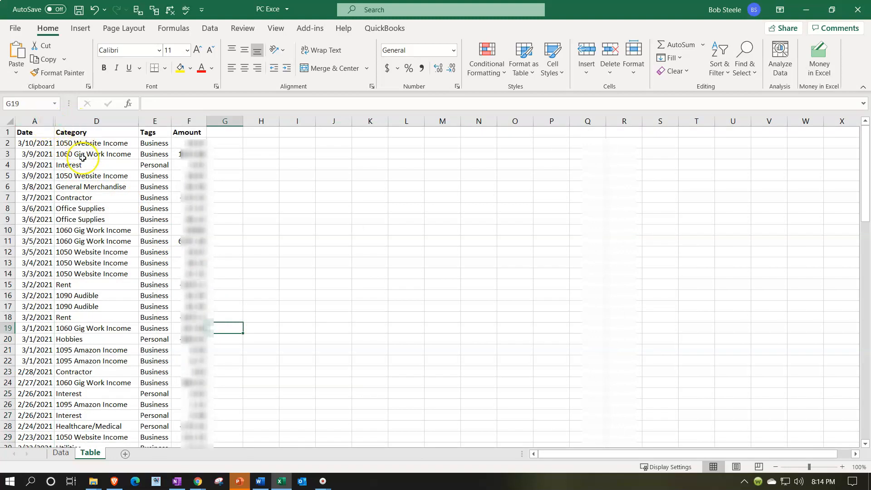
Step: Create a table with headers from the transaction range A1:F94
drag(39, 136, 176, 421)
scroll(152, 278, up, 20)
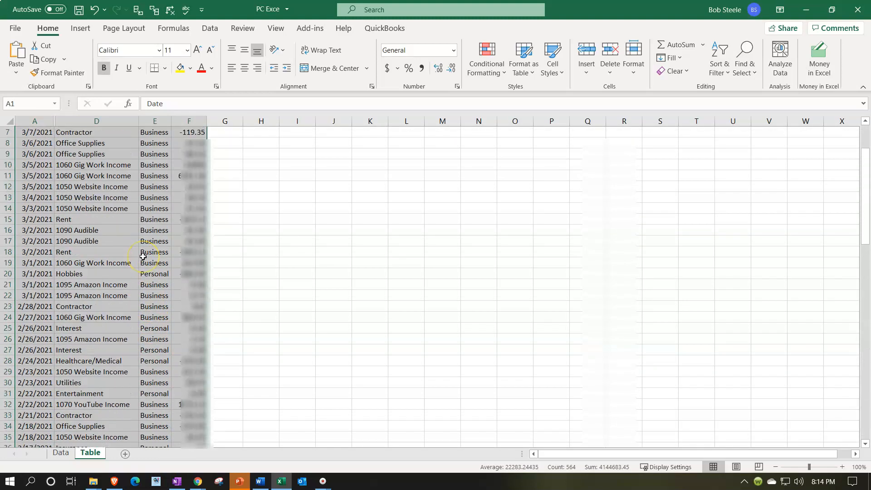
scroll(143, 256, up, 2)
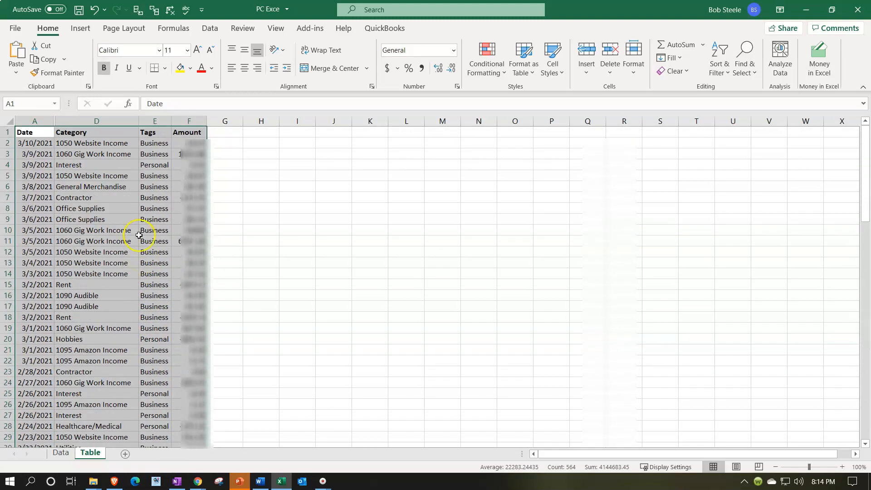
click(81, 30)
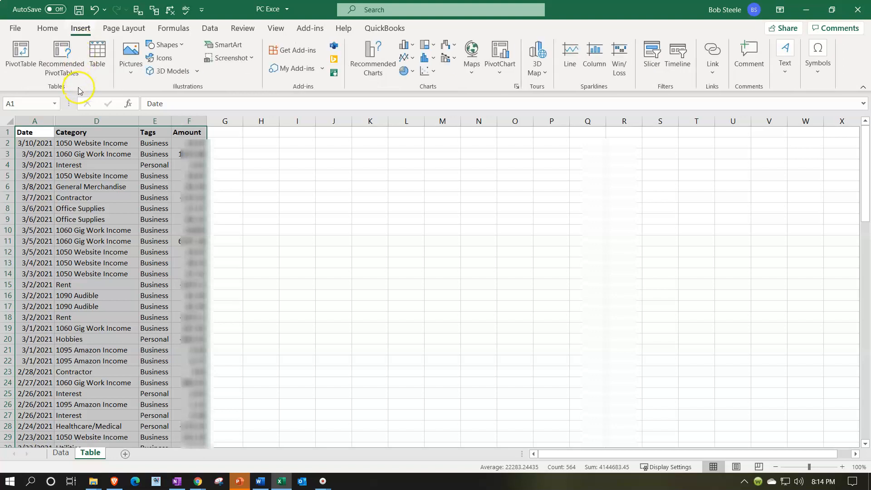
click(95, 66)
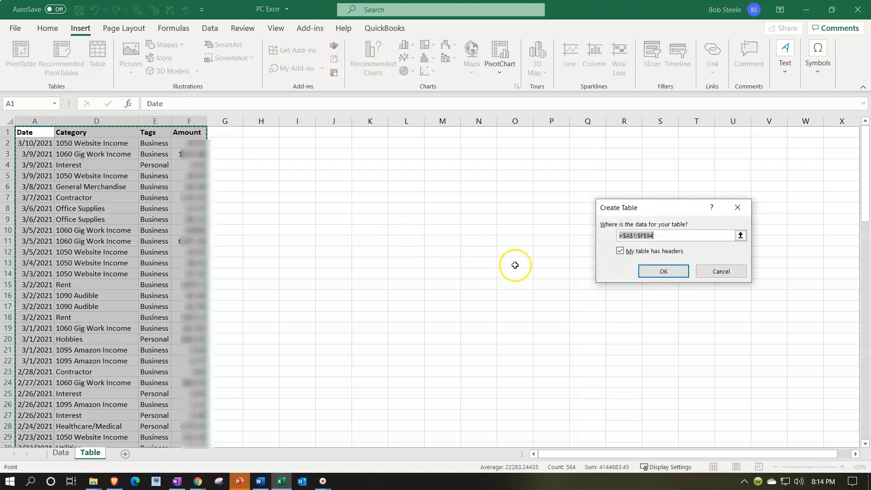
click(656, 274)
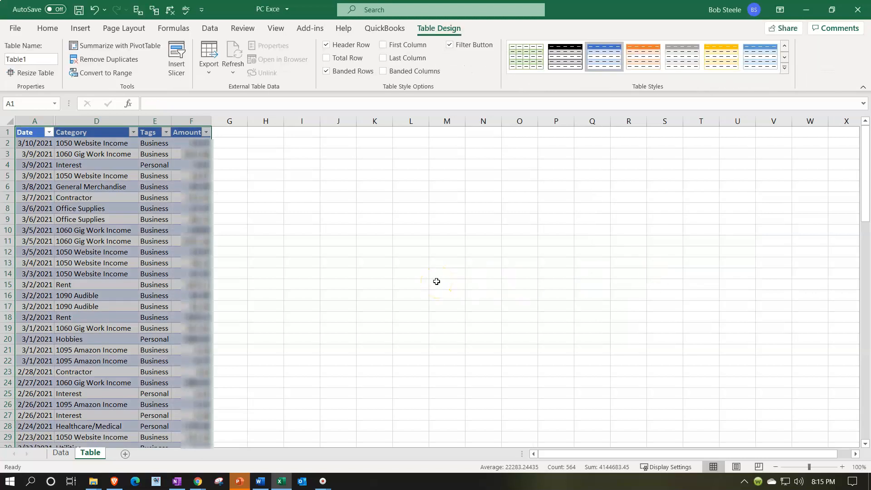
click(125, 251)
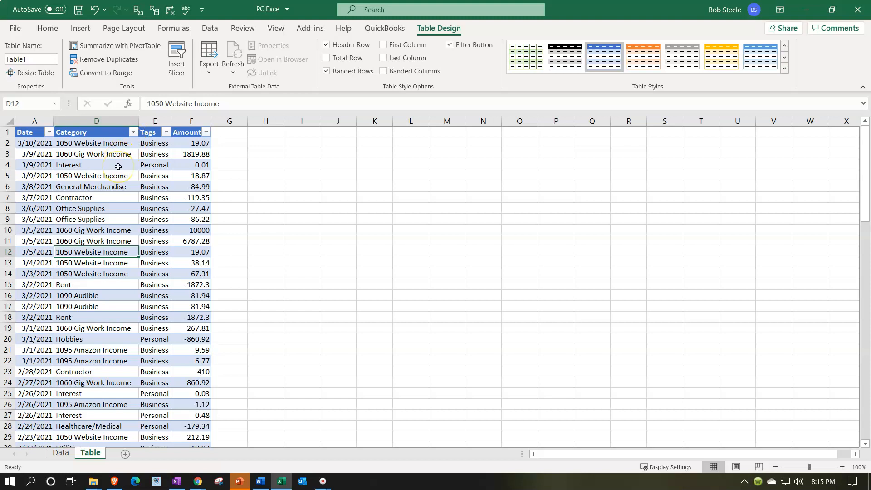
Step: Sort the table by the Tags column from A to Z, and re-sort it from Z to A
click(167, 133)
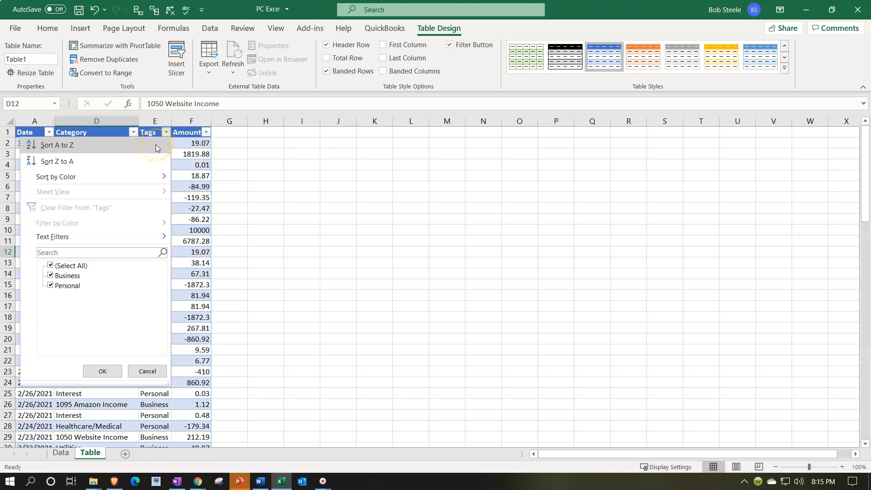
click(154, 144)
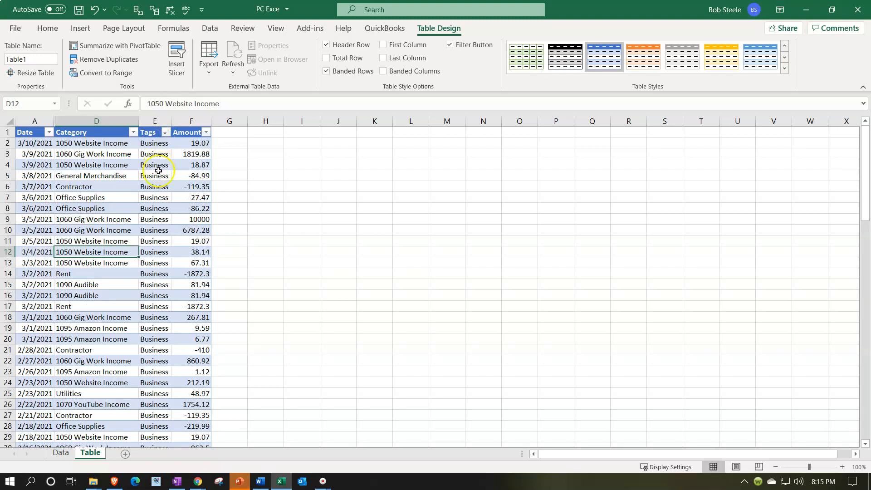
click(169, 132)
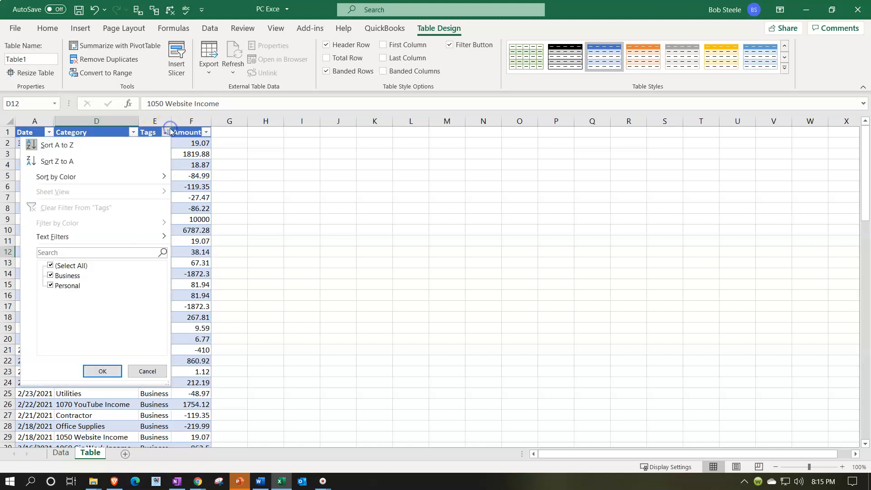
click(111, 161)
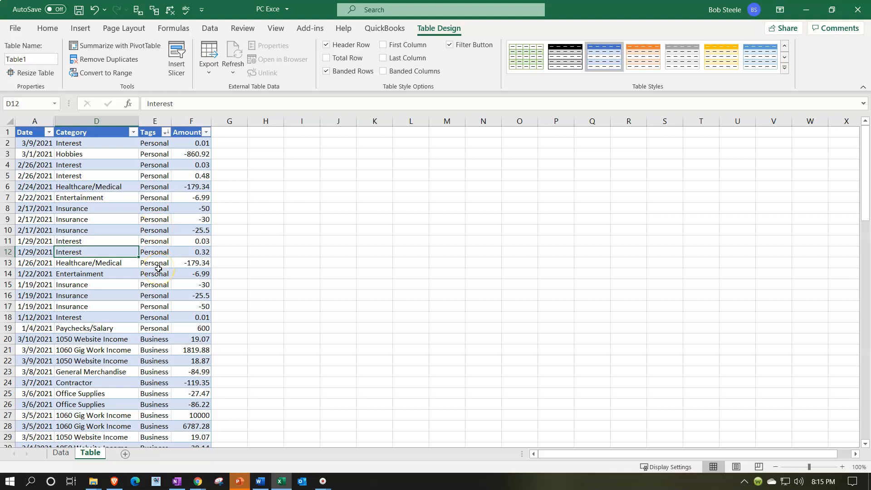
Step: Delete rows 2 to 19 containing the Personal transactions from the Table sheet
drag(8, 317, 15, 296)
drag(8, 328, 10, 142)
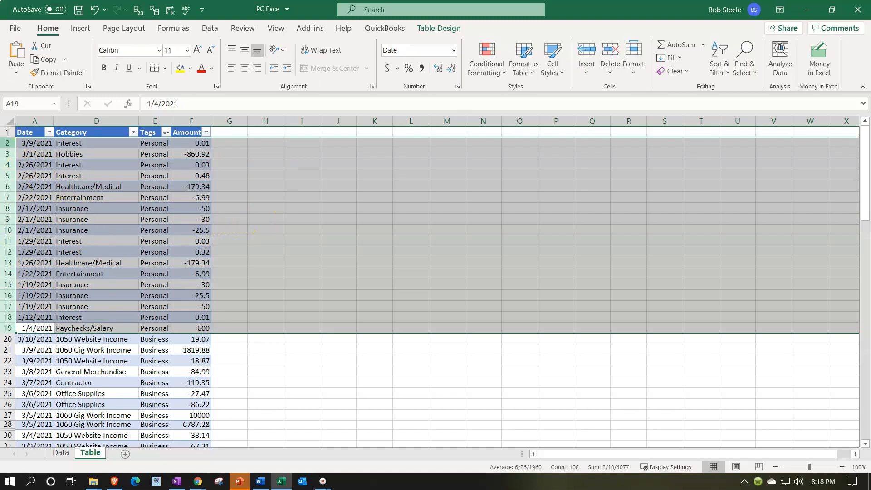
drag(9, 143, 10, 330)
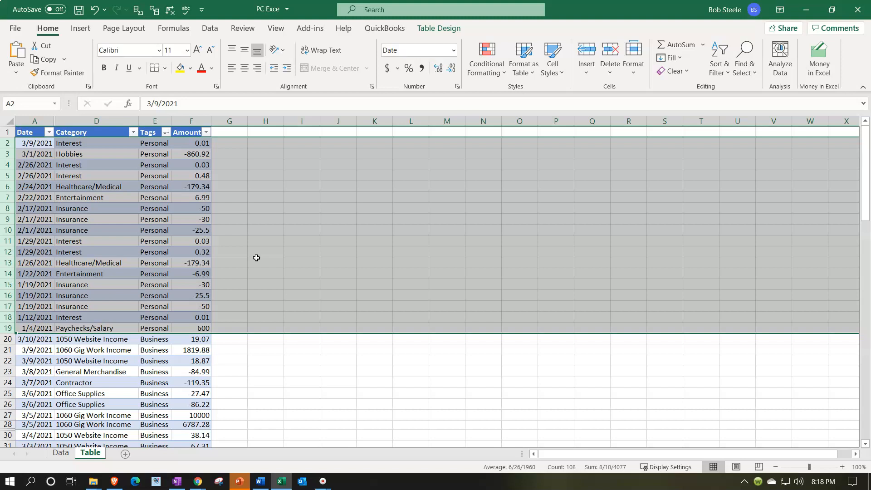
right_click(256, 258)
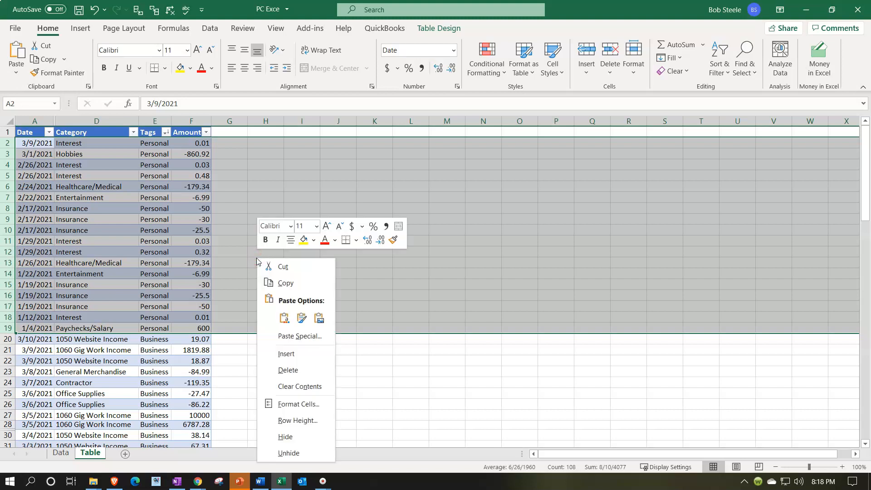
click(274, 370)
click(276, 366)
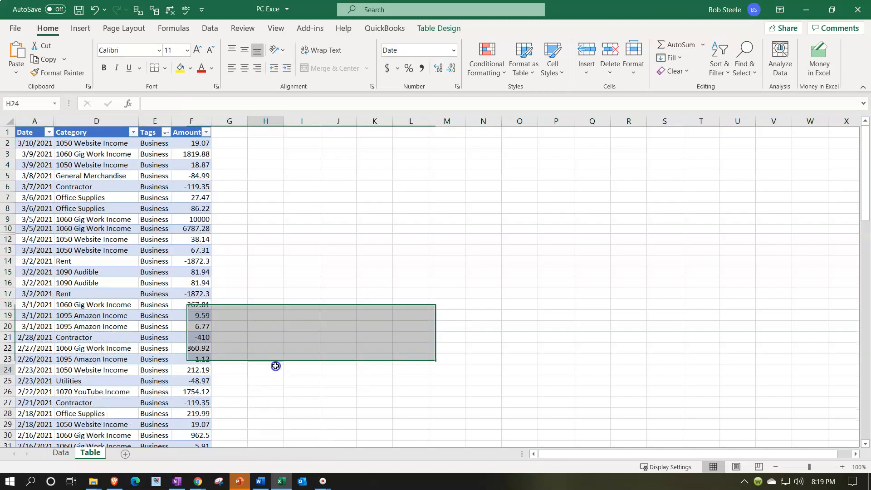
Step: Sort the remaining Business transactions by the Category column from A to Z
scroll(213, 321, down, 11)
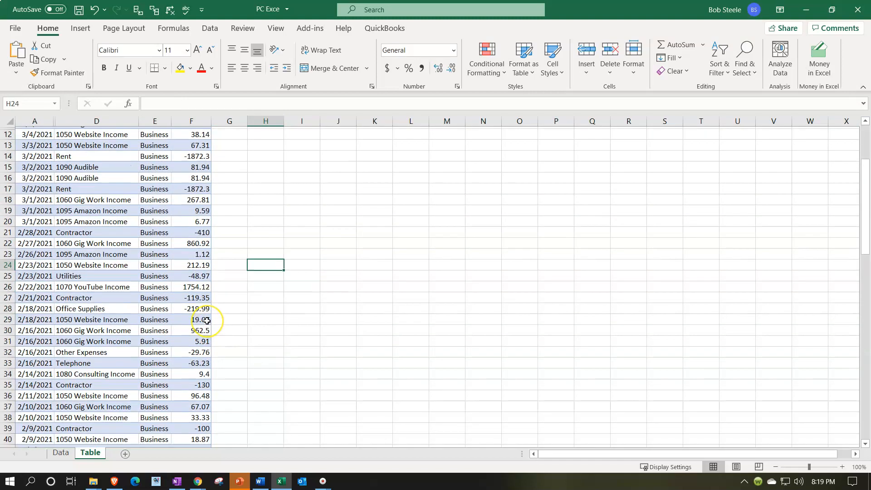
scroll(206, 321, down, 5)
scroll(206, 318, up, 16)
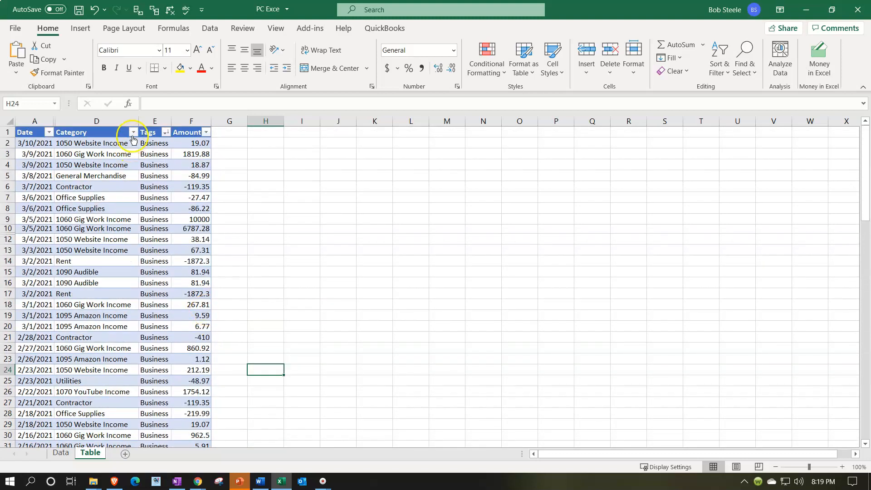
click(132, 133)
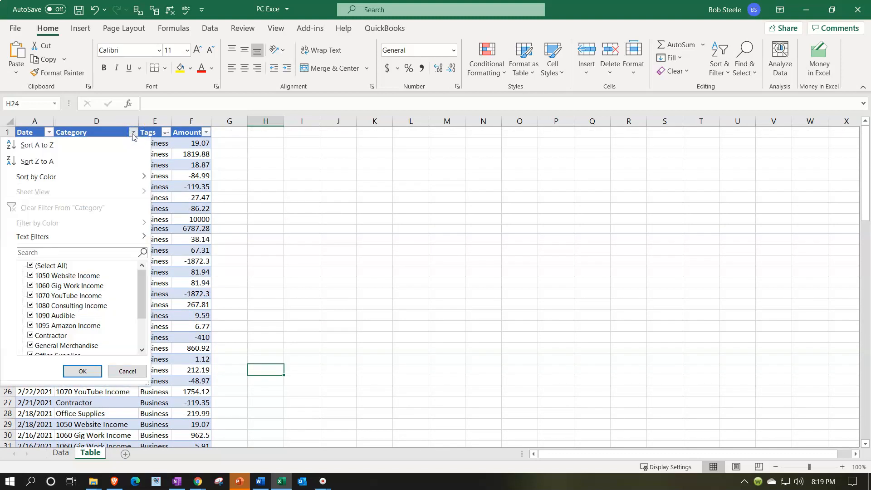
click(113, 144)
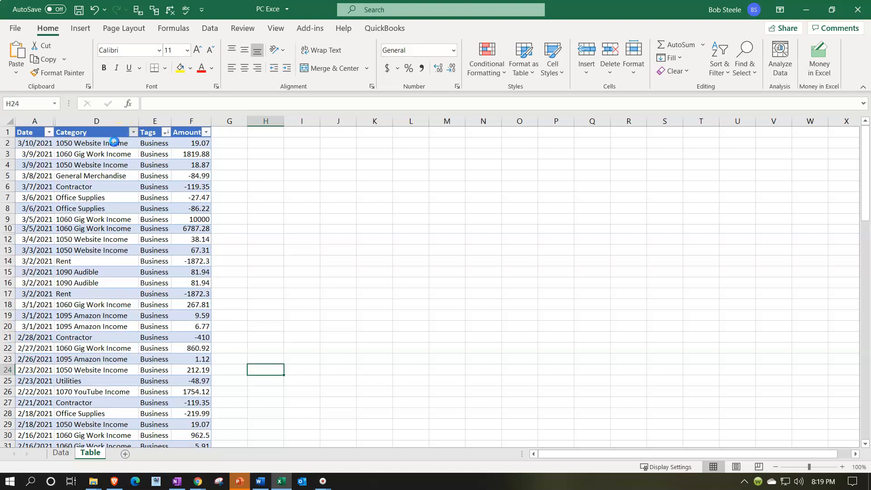
Step: Enlarge the sheet view to 160% and examine where the income categories end and the expense categories begin
click(182, 139)
key(Left)
key(Left)
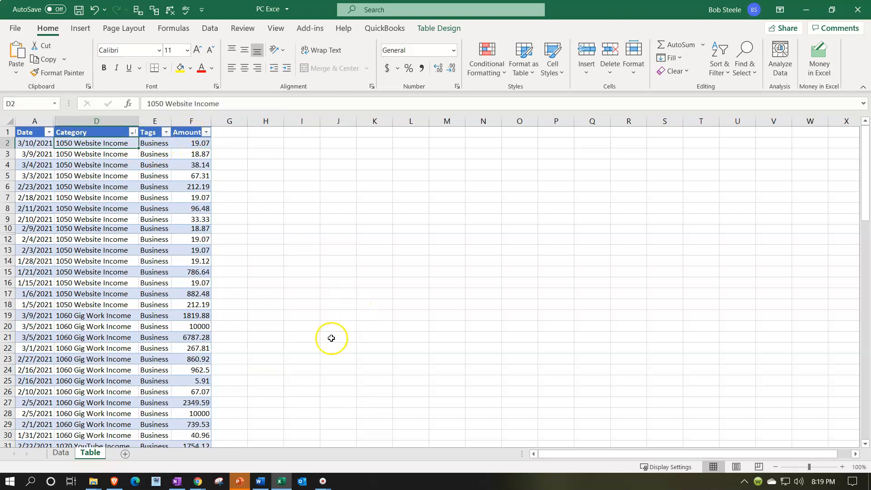
ctrl+scroll(331, 338, up, 3)
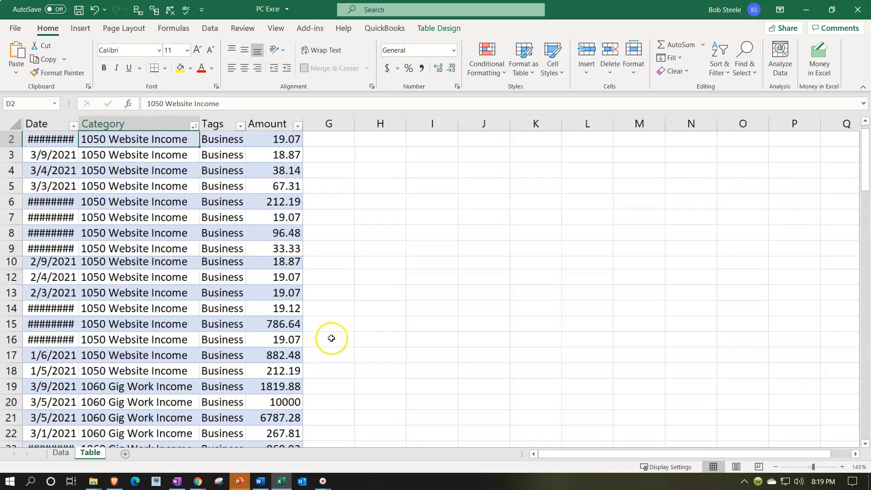
ctrl+scroll(332, 338, up, 1)
scroll(347, 361, up, 1)
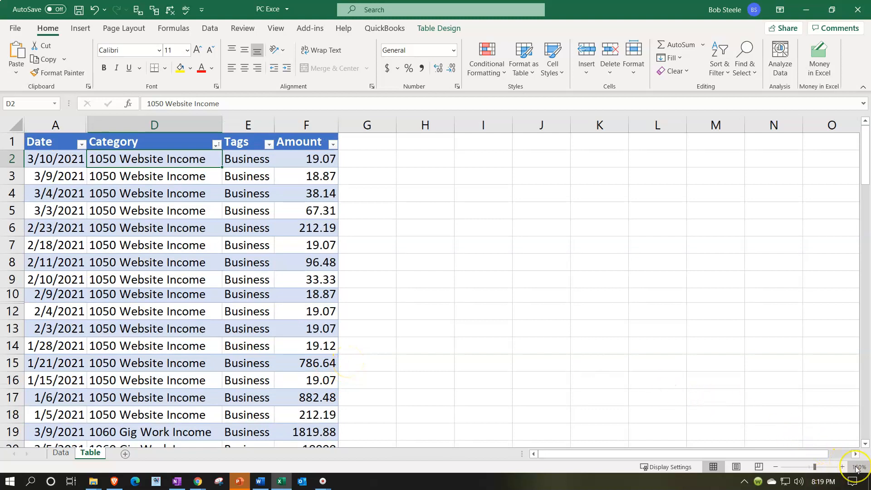
click(473, 388)
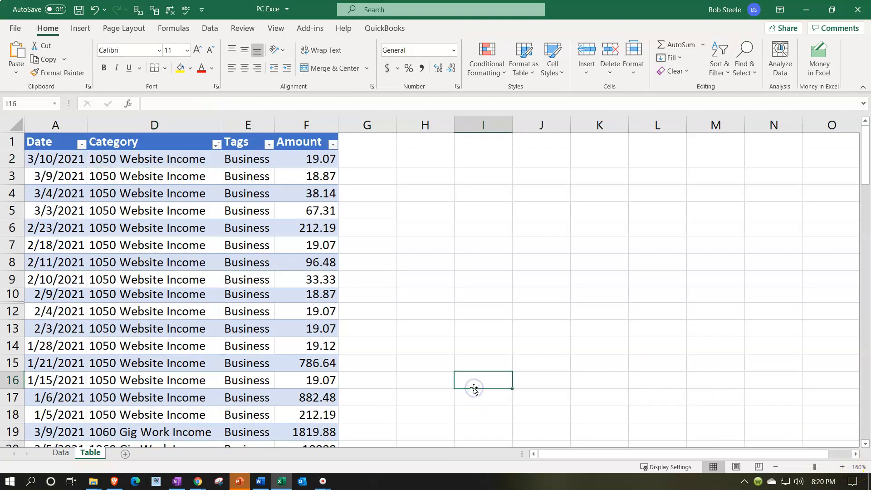
scroll(473, 388, down, 1)
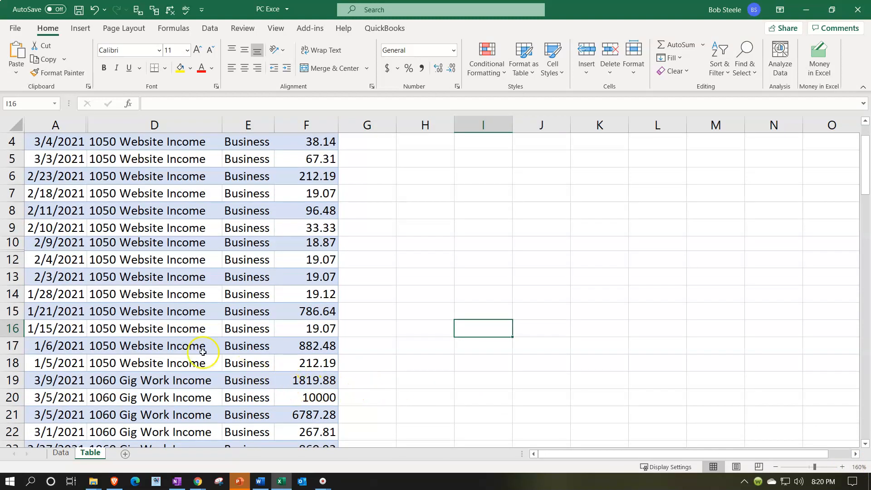
click(171, 341)
scroll(171, 342, down, 1)
click(171, 342)
scroll(171, 342, down, 1)
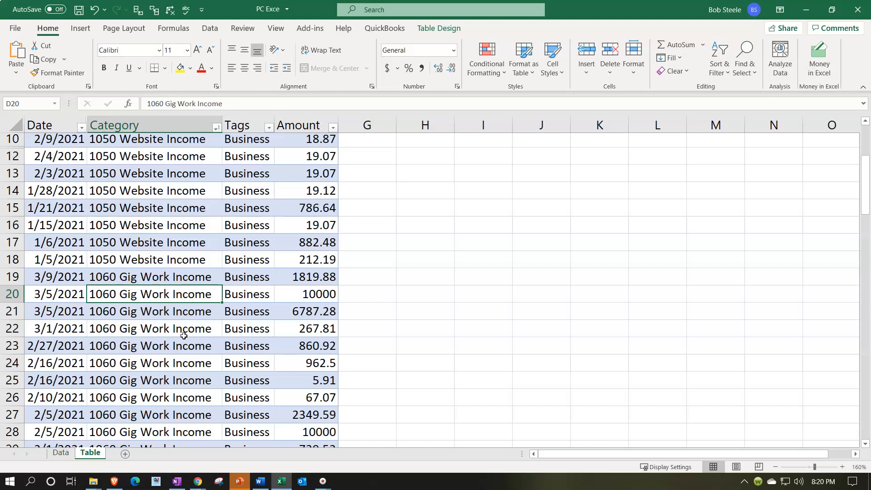
scroll(184, 336, down, 4)
scroll(184, 336, down, 4)
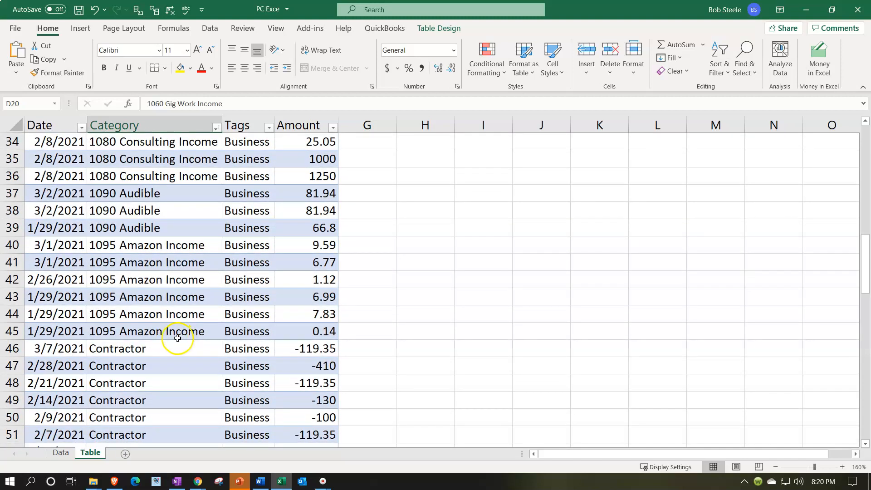
Step: Narrow column G to a thin spacer and label cell H45 "Income", beside the last Amazon Income row
click(369, 330)
click(408, 332)
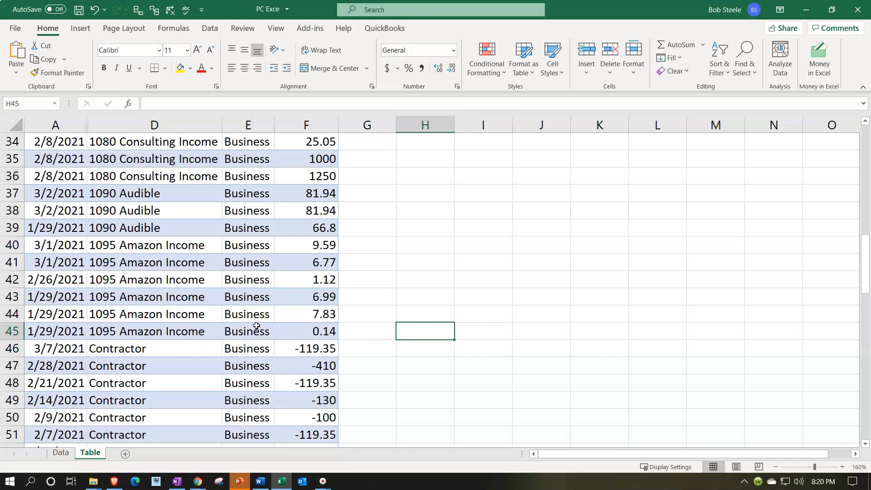
drag(395, 126, 354, 129)
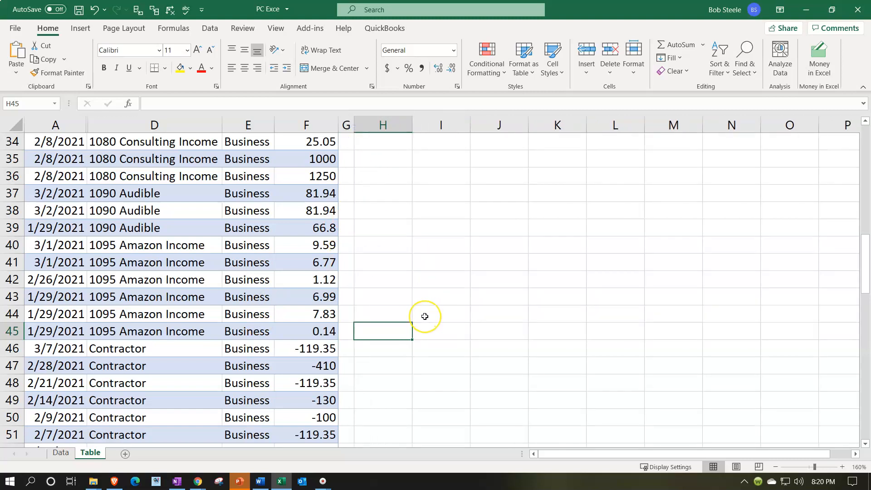
text(Incom)
key(BackSpace)
key(BackSpace)
key(BackSpace)
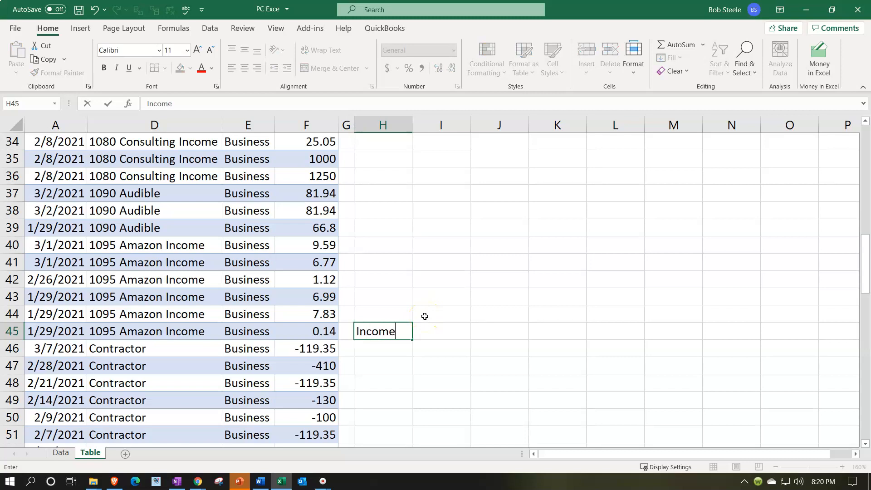
key(Tab)
Step: Total all the income amounts in column F down to F45 with a SUM formula in I45
text(=)
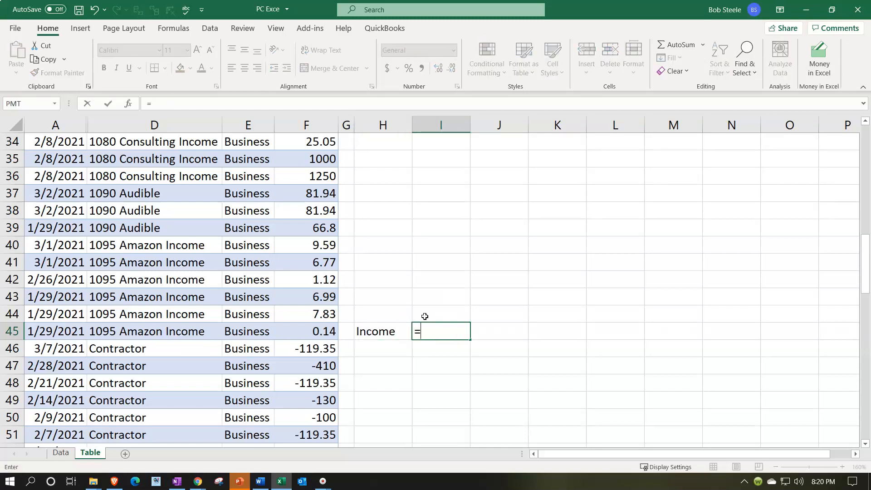
text(sum)
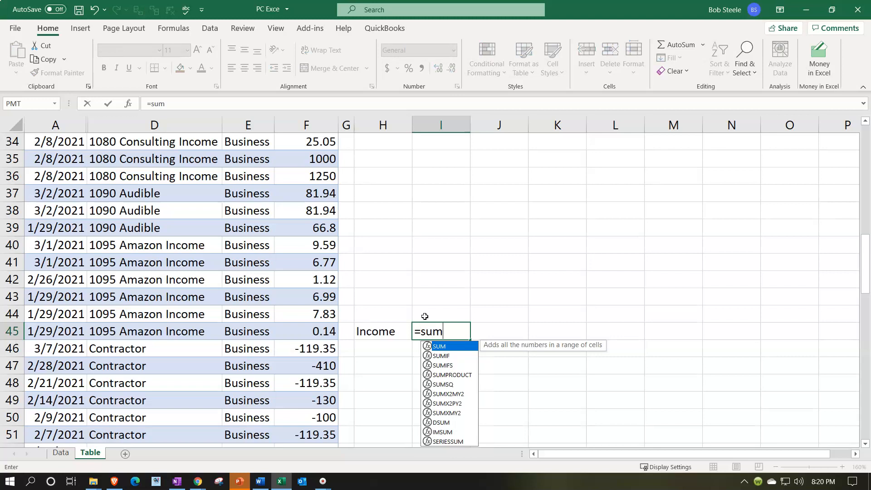
double_click(437, 347)
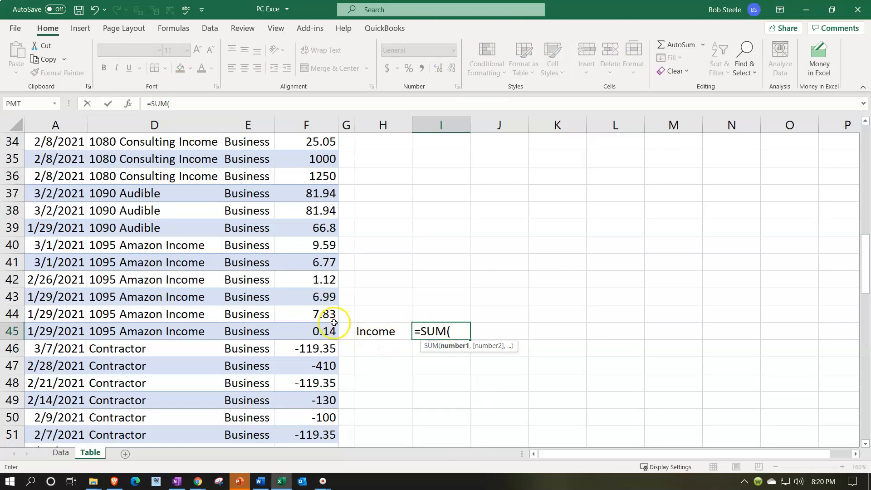
drag(322, 332, 311, 158)
key(Return)
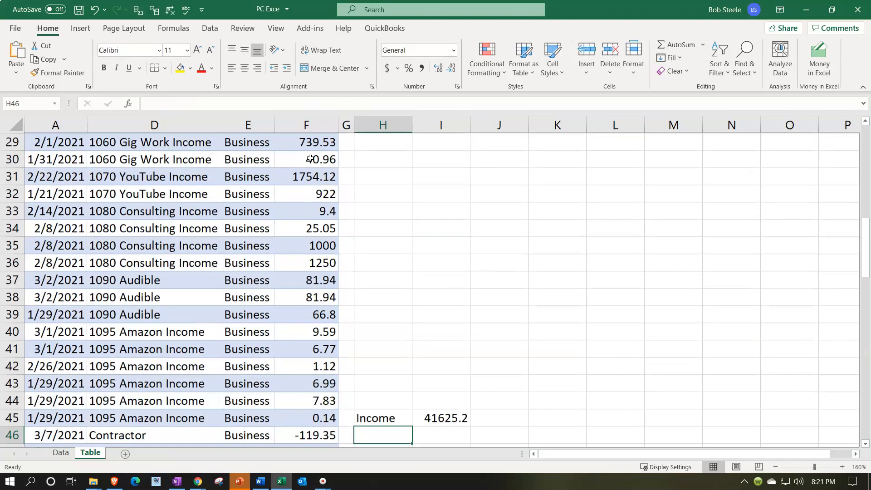
Step: Widen column H and label cell H53 "Contractor" beside the Contractor transactions
scroll(368, 243, down, 2)
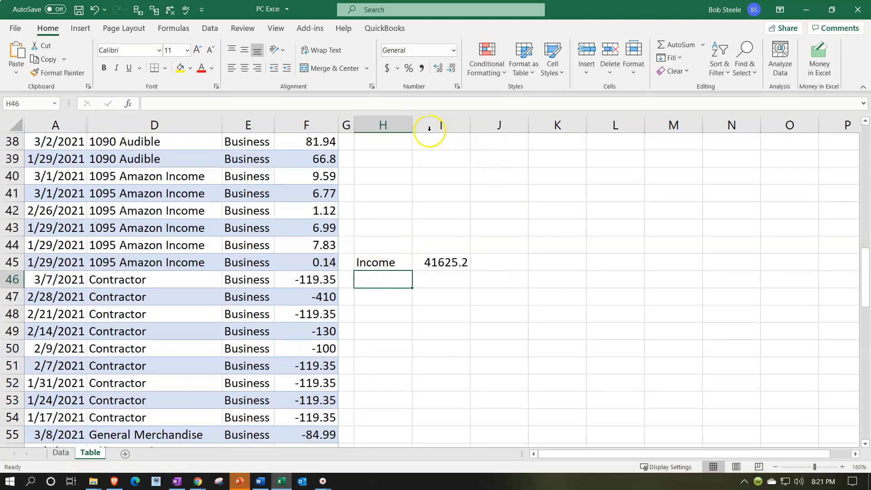
drag(411, 125, 443, 125)
drag(176, 285, 169, 411)
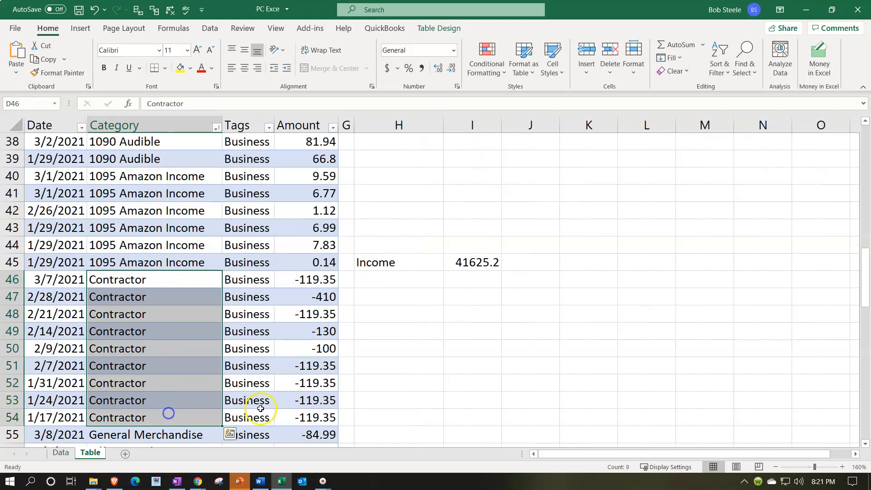
click(387, 399)
text(Cont)
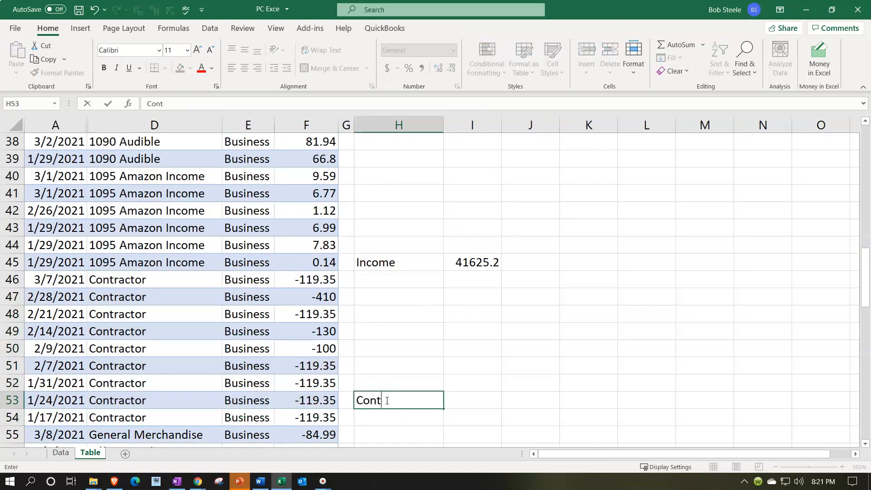
text(ractor)
key(Tab)
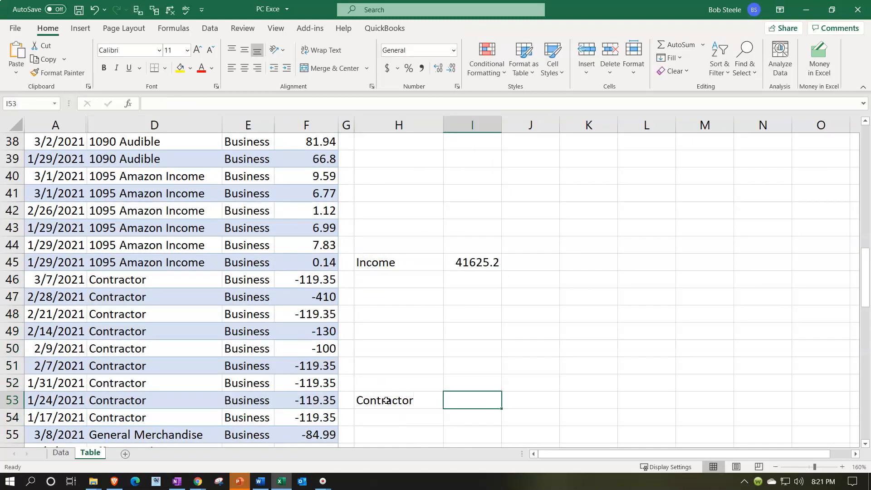
Step: Sum the Contractor amounts F46:F54 in I53, and move the label and total down to row 54
text(=sum)
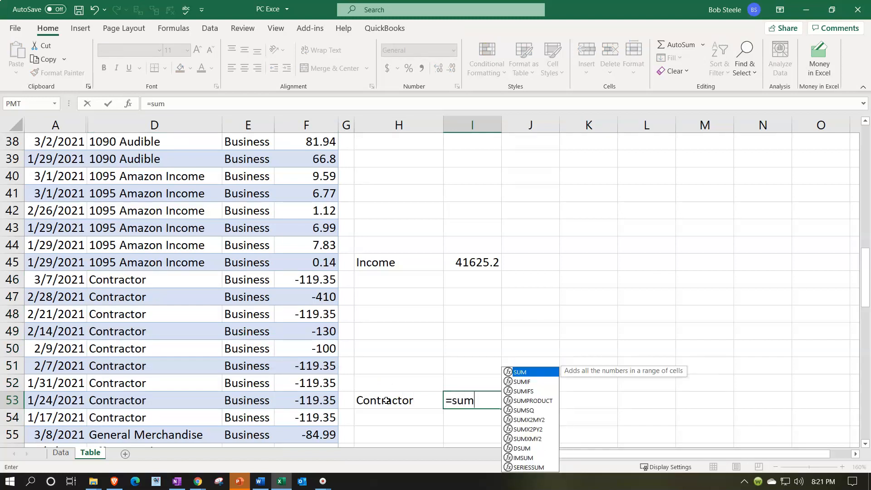
text(()
key(Left)
key(Left)
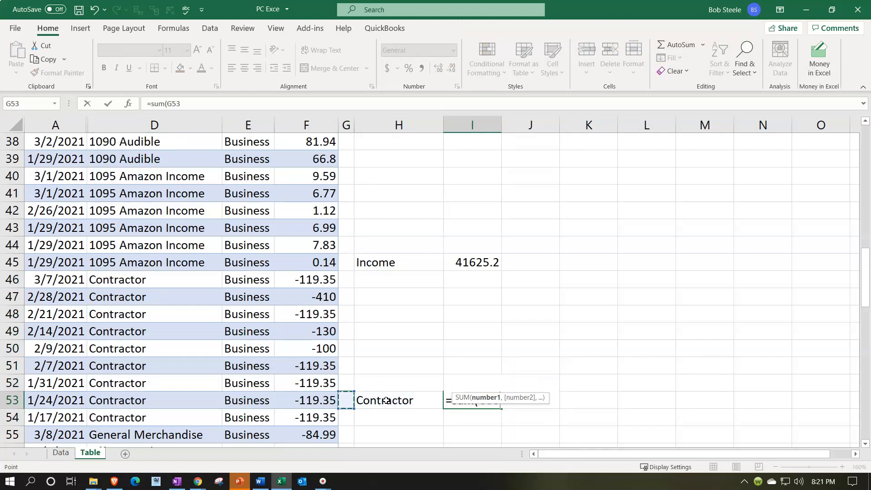
key(Left)
key(Down)
key(shift+Up)
key(shift+Up)
key(shift+Up)
key(shift+Up)
key(shift+Up)
key(shift+Up)
key(shift+Up)
key(Return)
drag(386, 400, 422, 417)
Step: Label cell H55 with a reference to the General Merchandise category in D55
scroll(398, 370, down, 3)
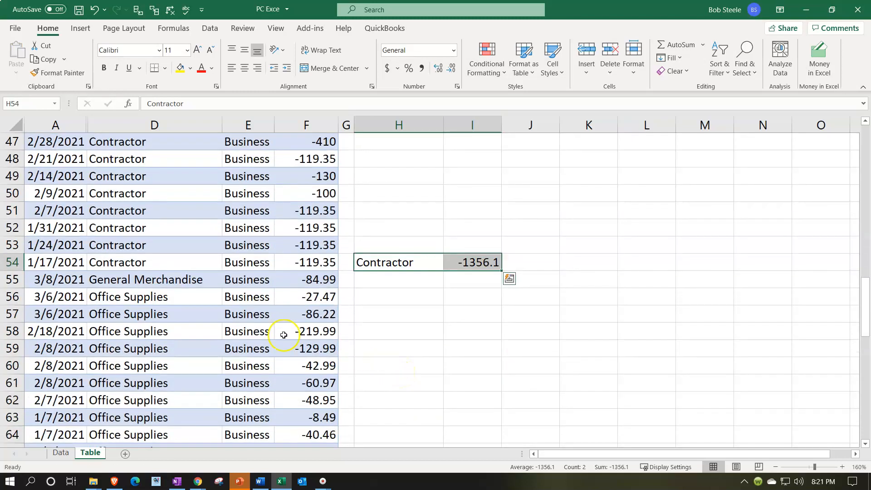
click(209, 298)
key(Right)
key(Right)
key(Right)
key(Right)
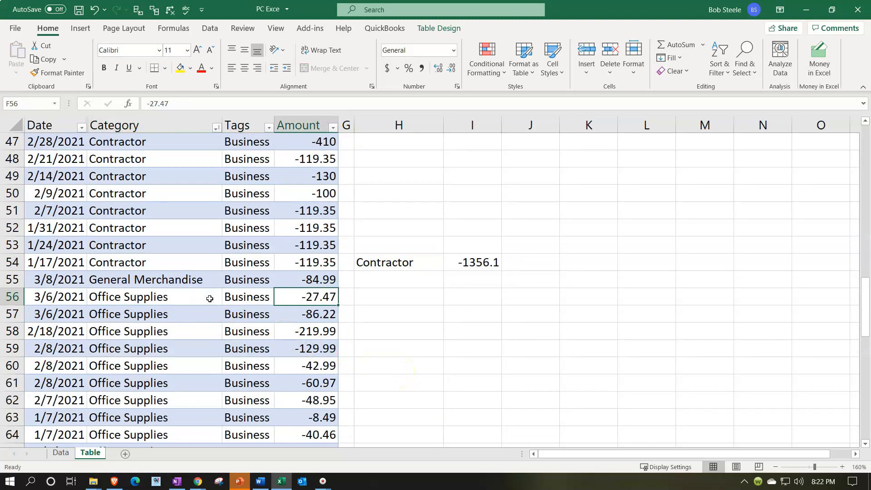
key(Up)
text(=)
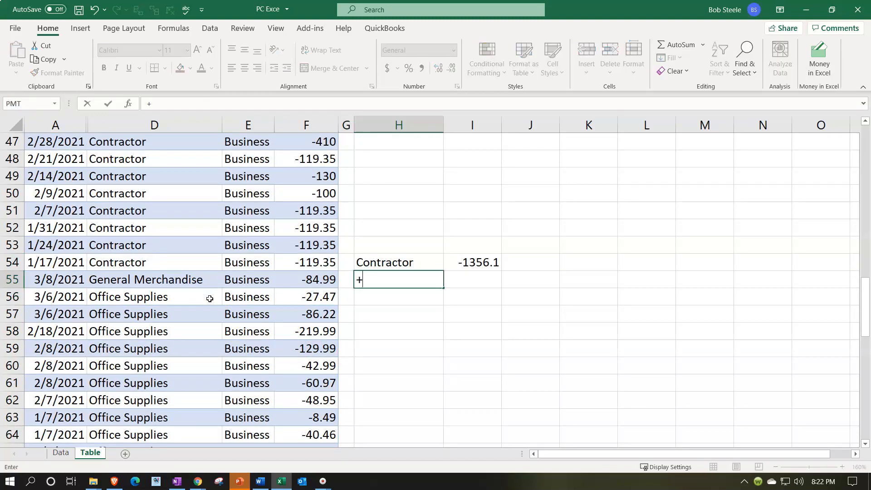
key(Left)
key(Left)
key(Left)
key(Left)
key(Tab)
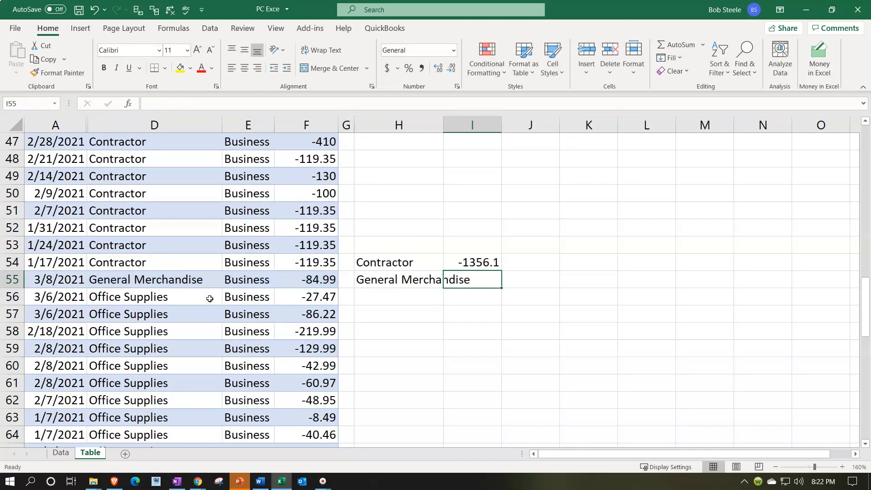
Step: Widen column H to fit the General Merchandise label and link I55 to the amount in F55
drag(445, 125, 483, 123)
click(520, 280)
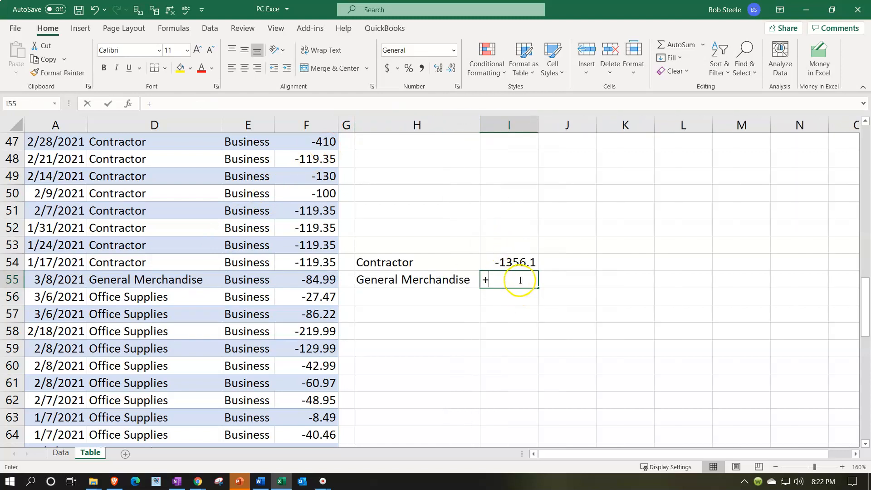
text(+)
key(Left)
key(Left)
key(Left)
key(Return)
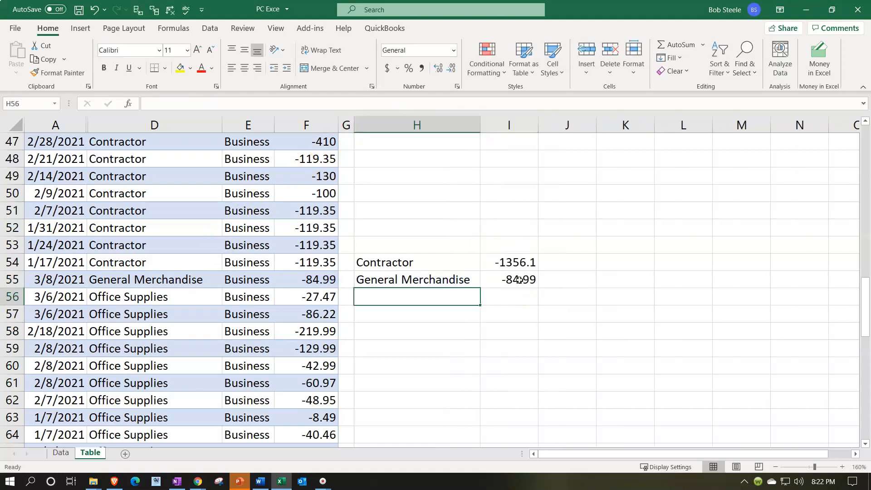
Step: Label cell H68 with a reference to the Other Expenses category in D68
key(Down)
key(Down)
key(Down)
key(Down)
key(Down)
key(Down)
key(Down)
key(Down)
key(Down)
key(Down)
key(Down)
key(Down)
key(Down)
key(Down)
key(Down)
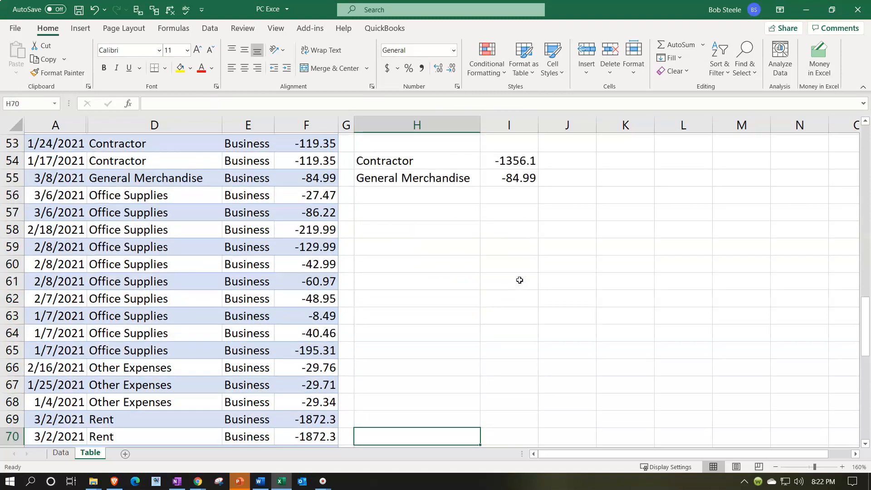
key(Up)
key(Up)
key(Up)
key(Up)
key(Up)
key(Left)
key(Left)
key(Left)
key(Left)
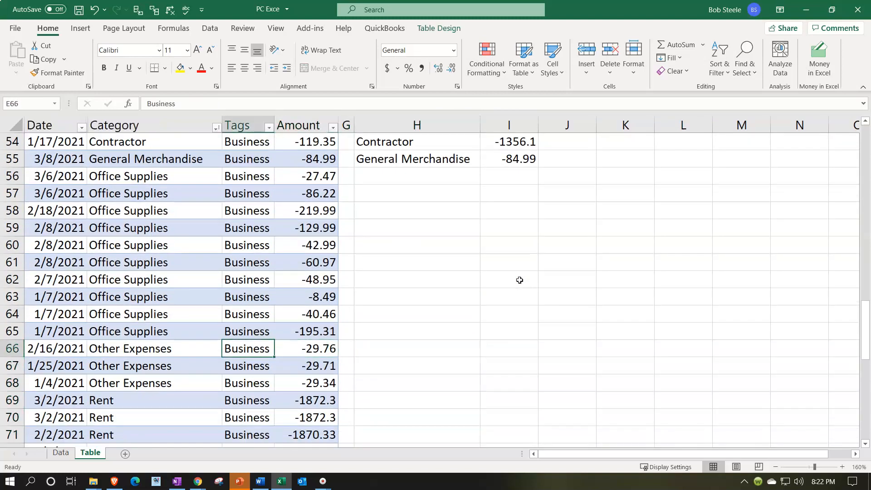
key(Down)
key(Down)
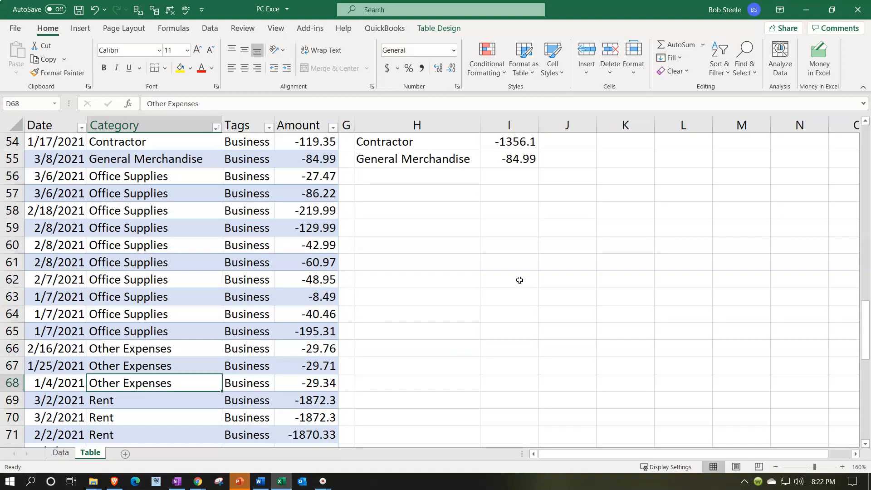
key(Right)
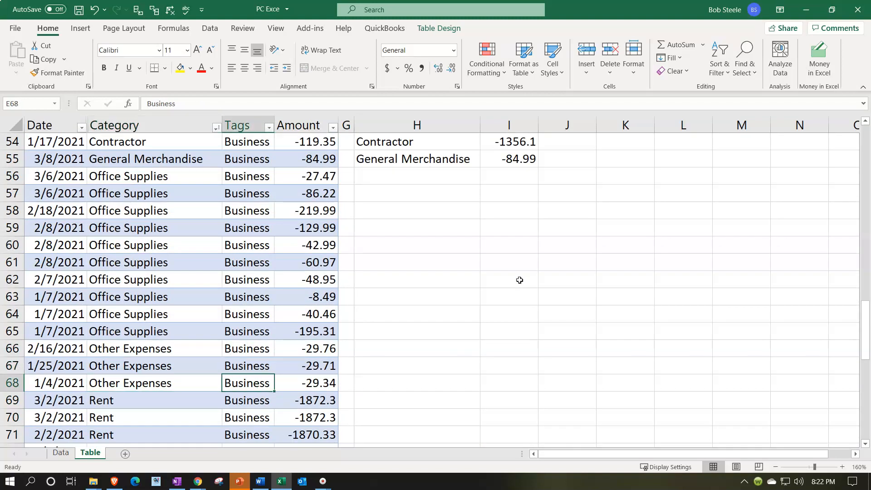
key(Right)
key(Right)
text(+)
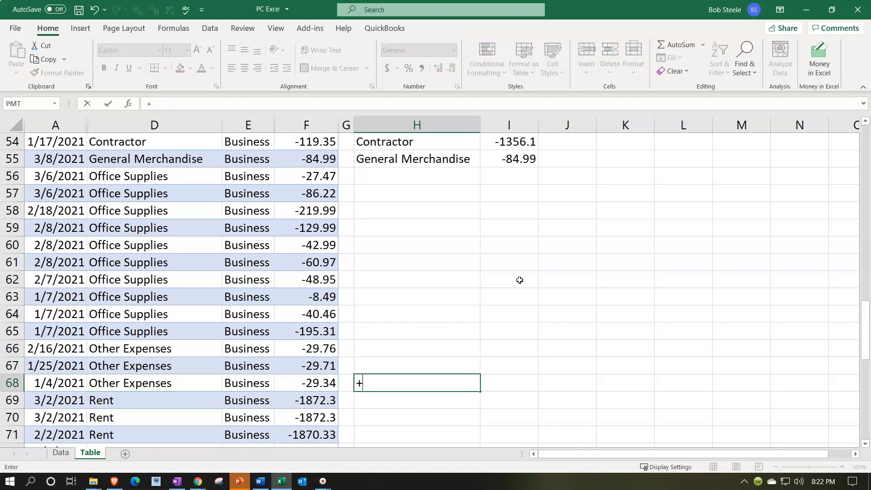
key(Left)
key(Left)
key(Left)
key(Left)
key(Tab)
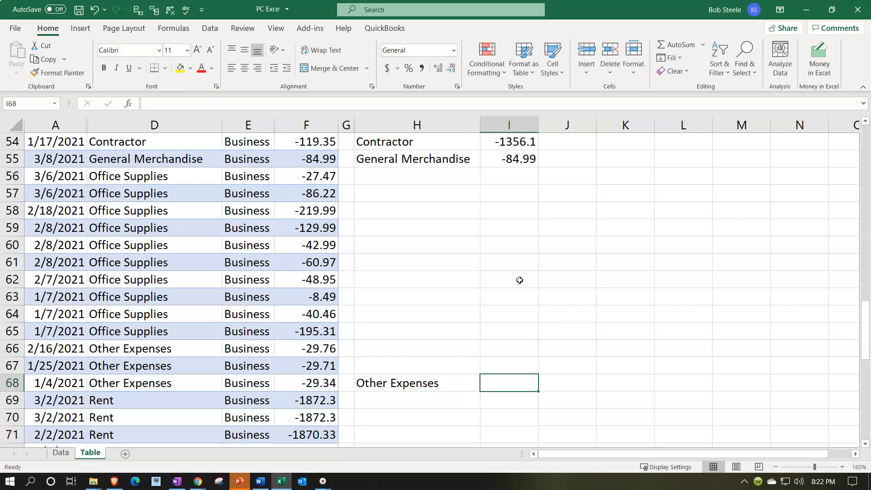
Step: Sum the amounts from the first Office Supplies row through the last Other Expenses row, F56:F68, in I68
text(=sum()
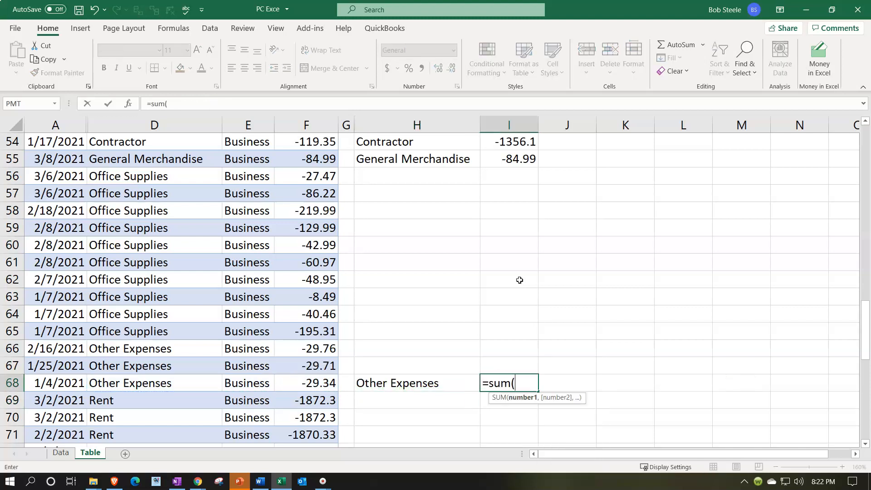
key(Left)
key(Left)
key(Left)
key(shift+Up)
key(shift+Up)
key(shift+Up)
key(shift+Up)
key(shift+Up)
key(shift+Up)
key(shift+Up)
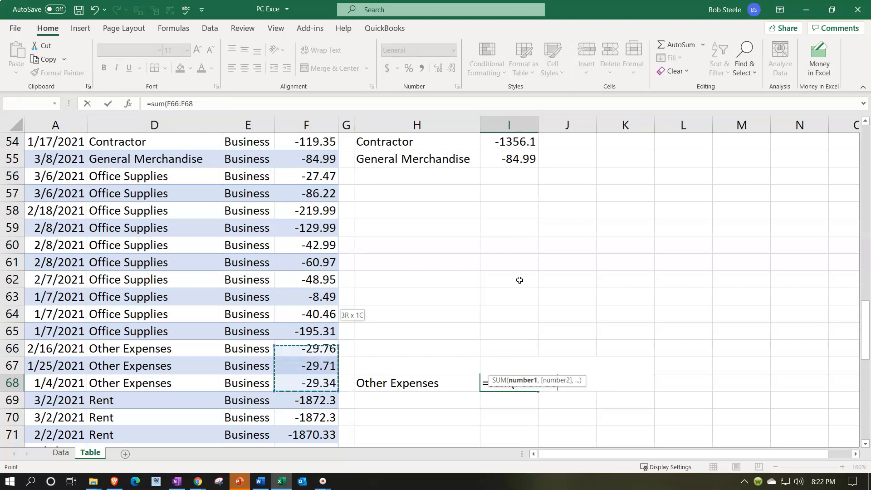
key(shift+Up)
key(shift+Up)
key(shift+Up)
key(shift+Up)
key(shift+Up)
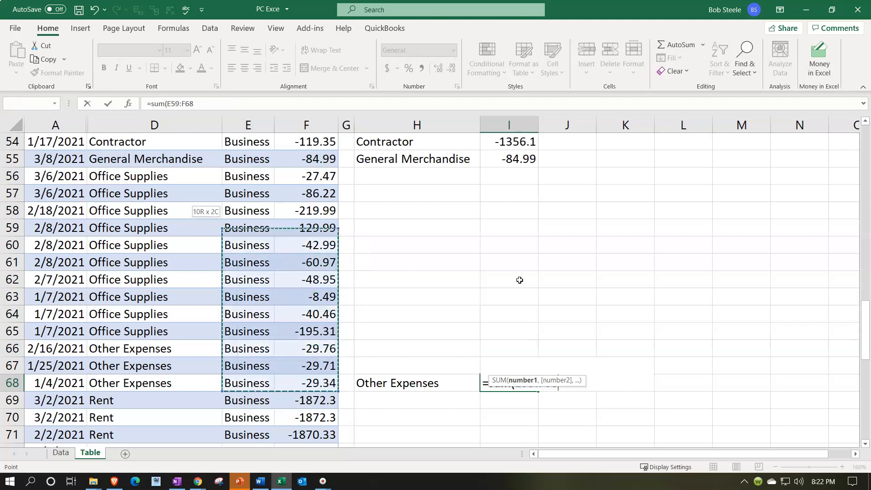
key(Return)
Step: Label cell H72 "Rent" beside the last Rent transaction
key(Down)
key(Down)
key(Down)
key(Down)
key(Down)
key(Down)
key(Down)
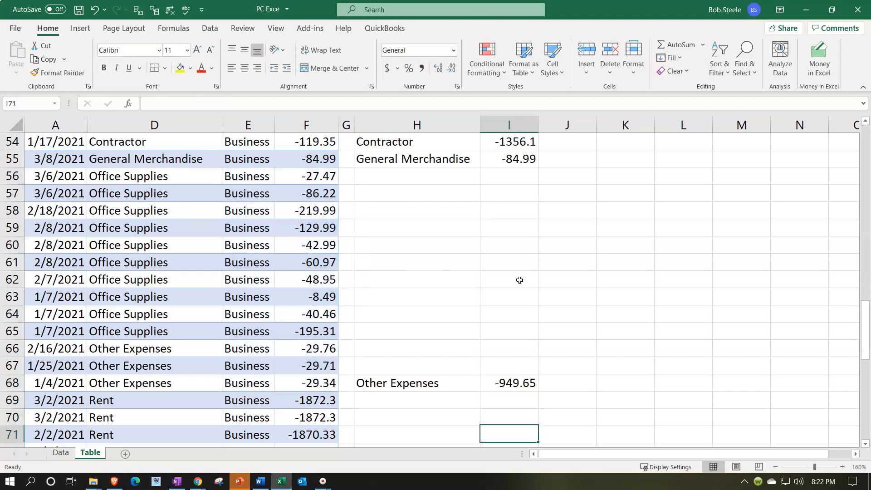
key(Left)
key(Left)
key(Left)
key(Up)
key(Up)
key(Up)
key(Up)
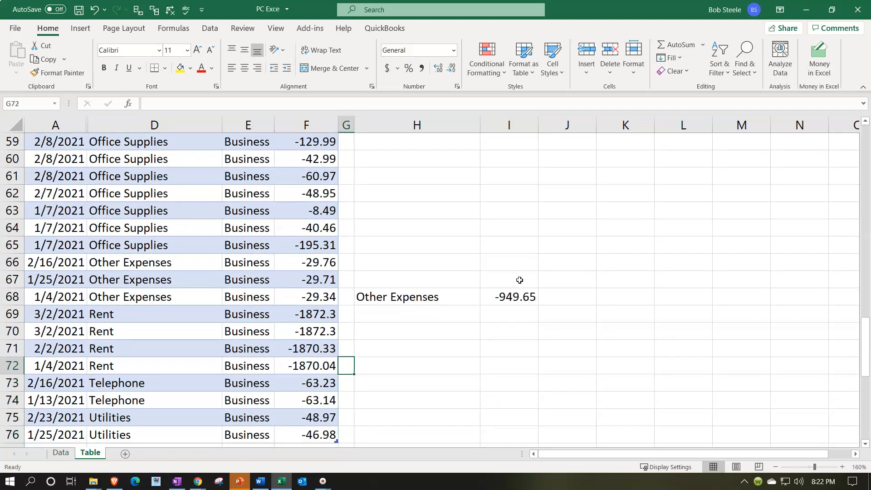
key(Right)
key(Right)
text(R)
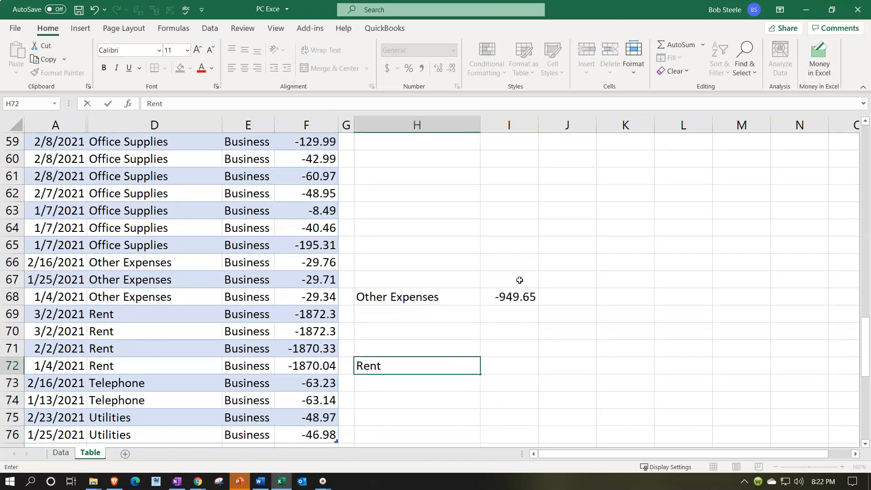
text(ent)
key(Tab)
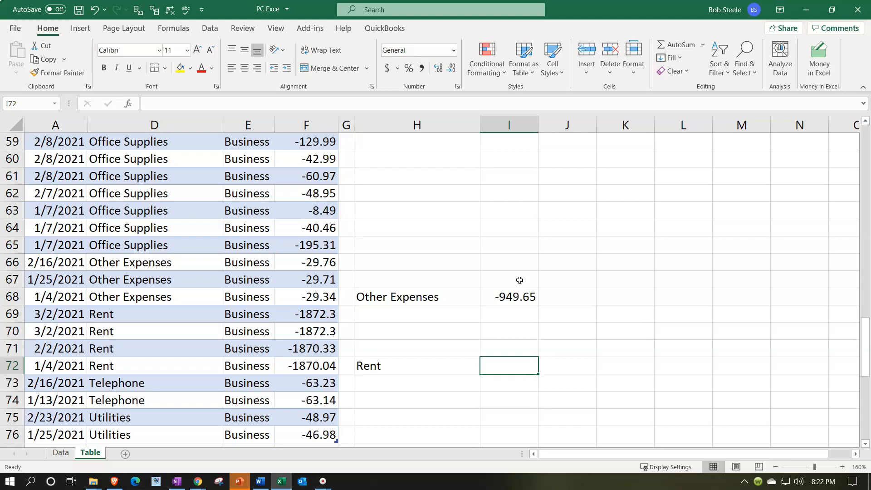
Step: Sum the Rent amounts F69:F72 in I72
text(=sum()
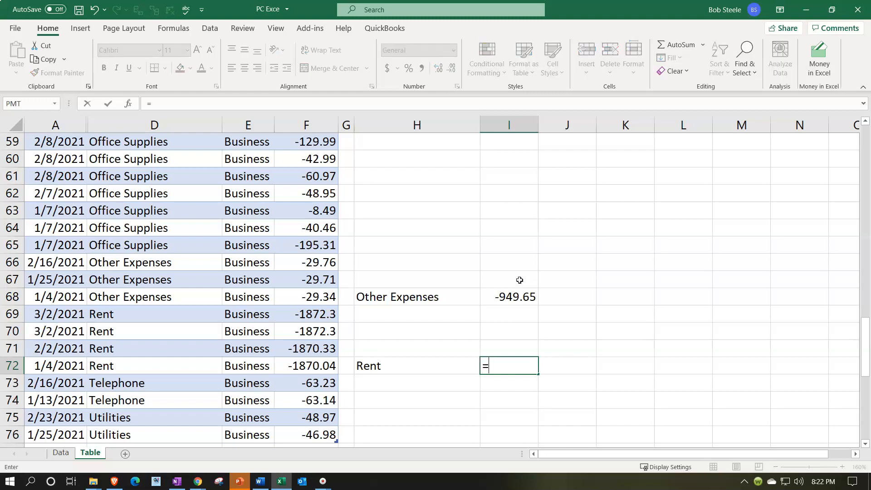
key(Left)
key(Left)
key(Left)
key(shift+Up)
key(shift+Up)
key(shift+Up)
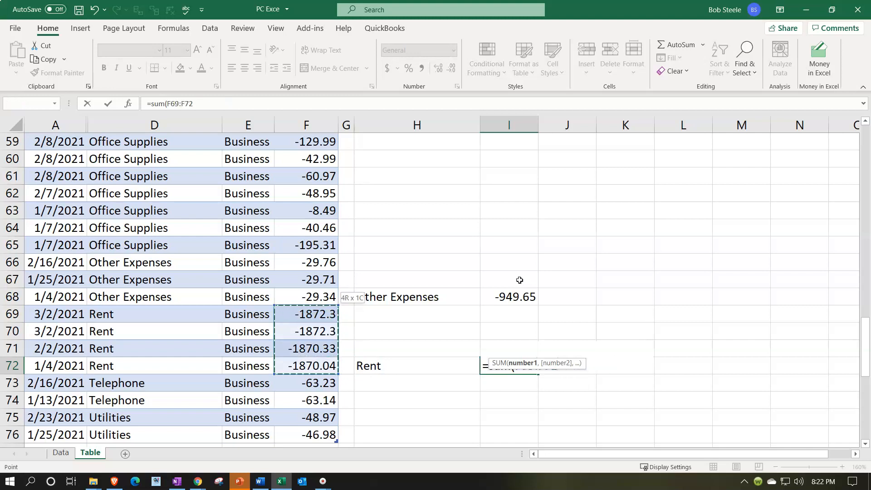
key(Return)
Step: Label cell H74 with a reference to the Telephone category in D74
key(Down)
key(Down)
key(Down)
key(Down)
key(Down)
key(Down)
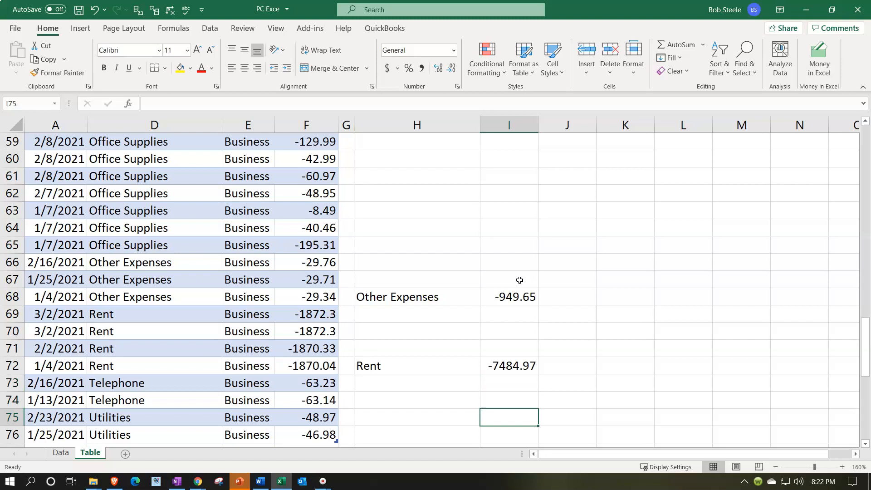
key(Up)
key(Up)
key(Up)
key(Up)
key(Up)
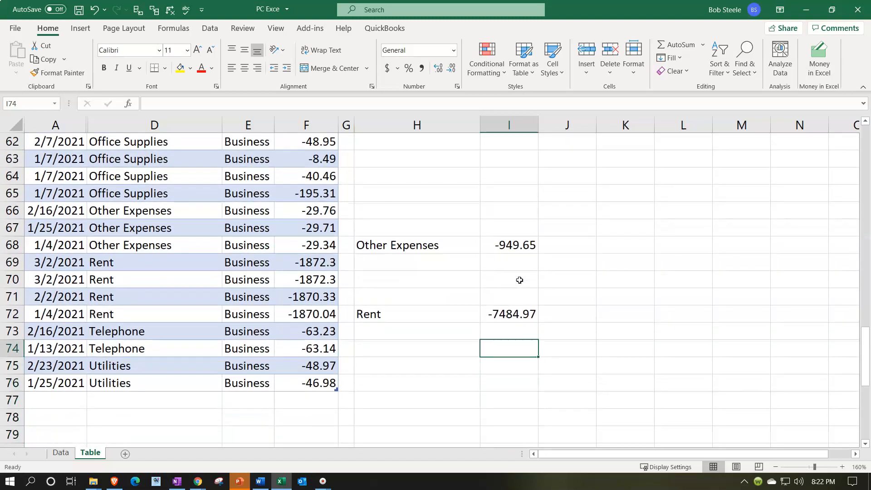
key(Left)
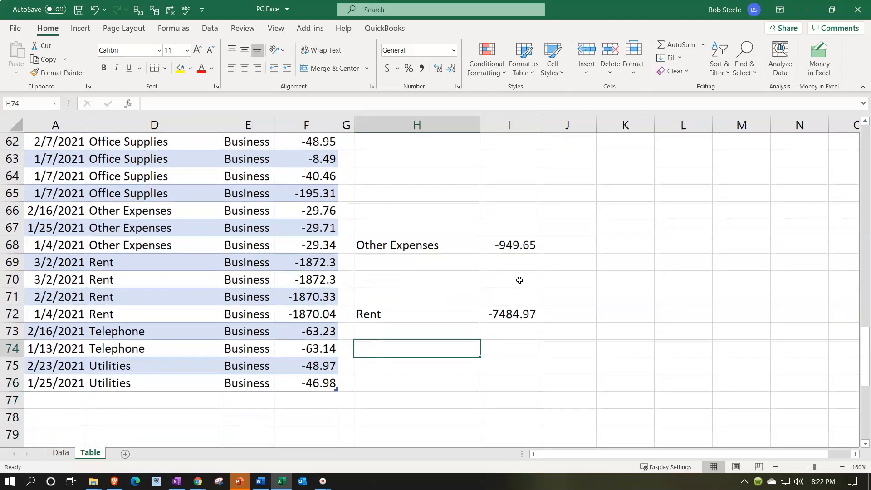
text(=)
key(Left)
key(Left)
key(Left)
key(Left)
key(Tab)
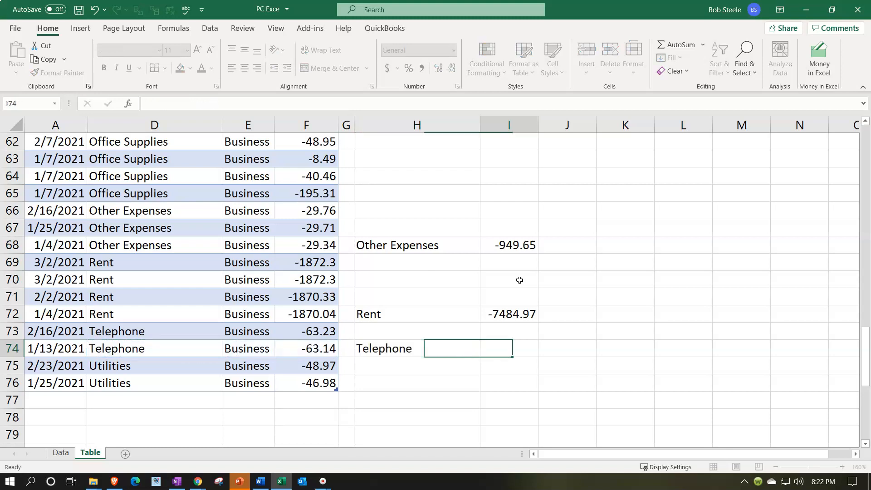
Step: Sum the two Telephone amounts F73:F74 in I74
text(=)
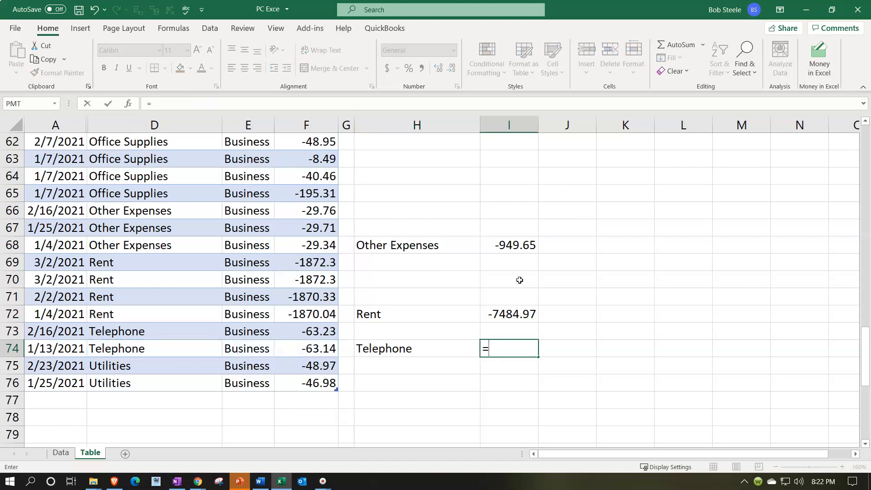
text(sum()
key(Left)
Step: Label cell H76 with a reference to the Utilities category in D76
key(Left)
key(Left)
key(shift+Up)
key(Return)
key(Down)
text(+)
key(Left)
key(Left)
key(Left)
key(Left)
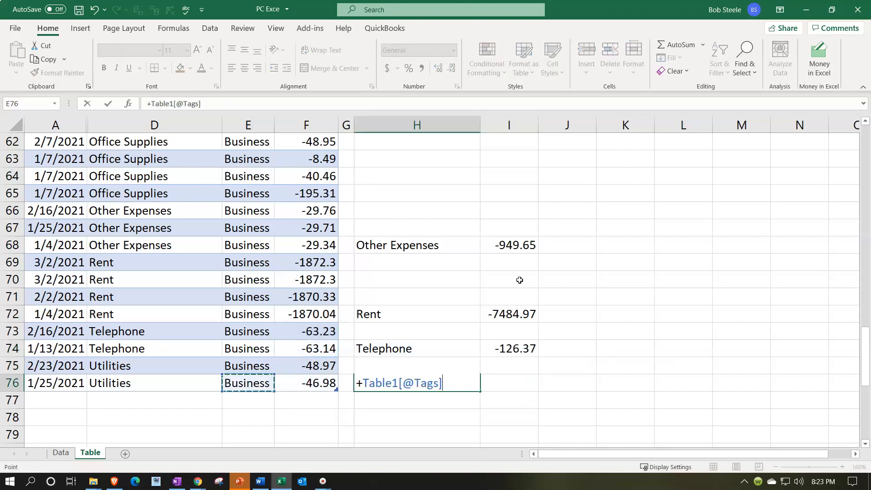
key(Return)
key(Right)
key(Up)
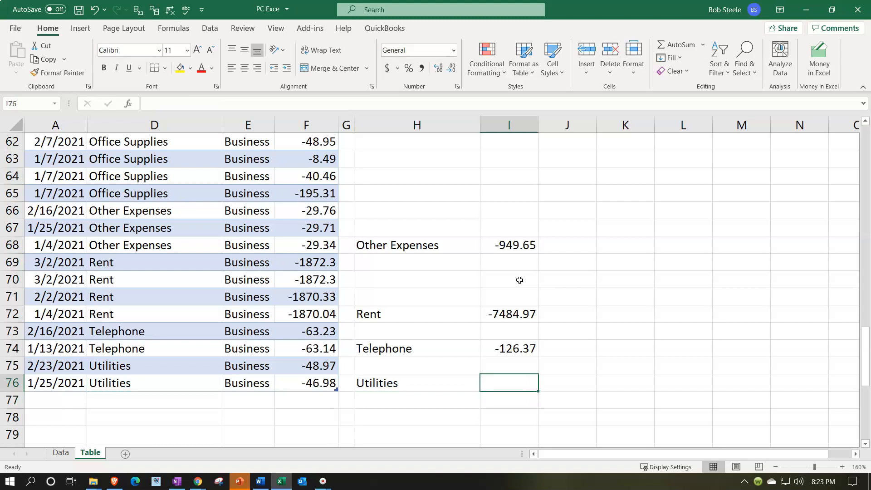
Step: Sum the two Utilities amounts F75:F76 in I76
text(=sum()
key(Left)
key(Left)
key(Left)
key(shift+Up)
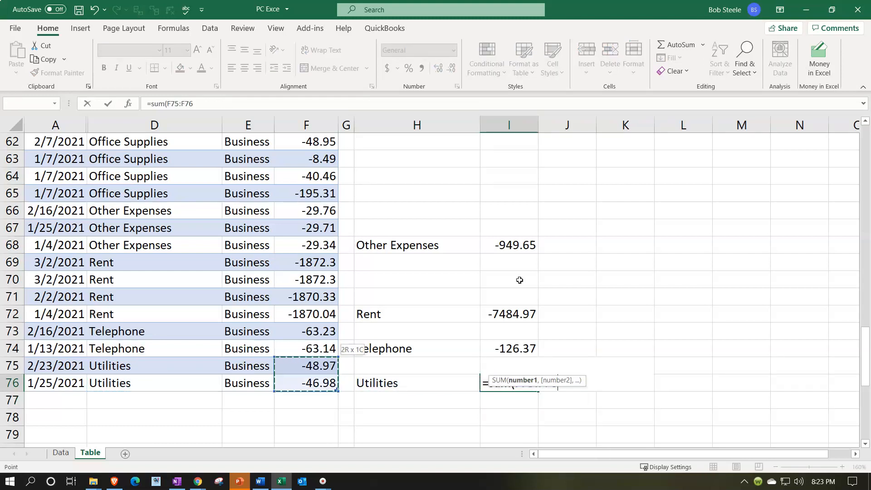
key(Return)
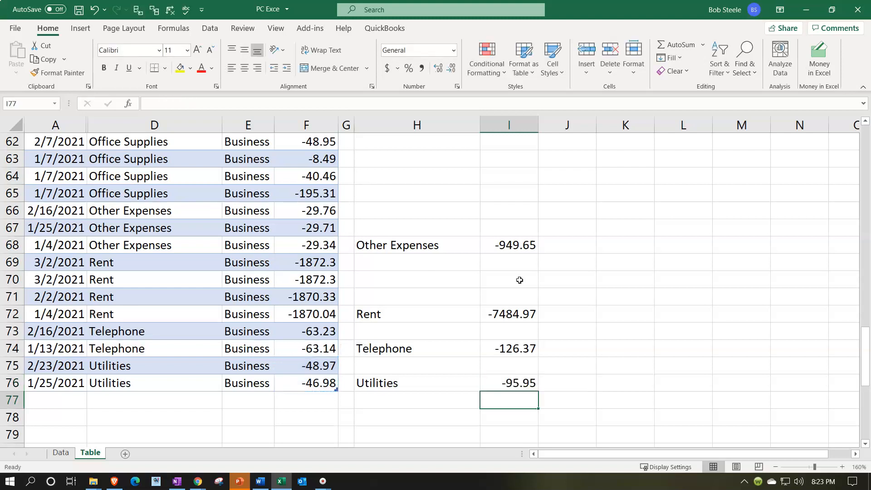
Step: Format columns F through L as Currency with no symbol, zero decimal places, and negative numbers in red parentheses
drag(370, 127, 631, 134)
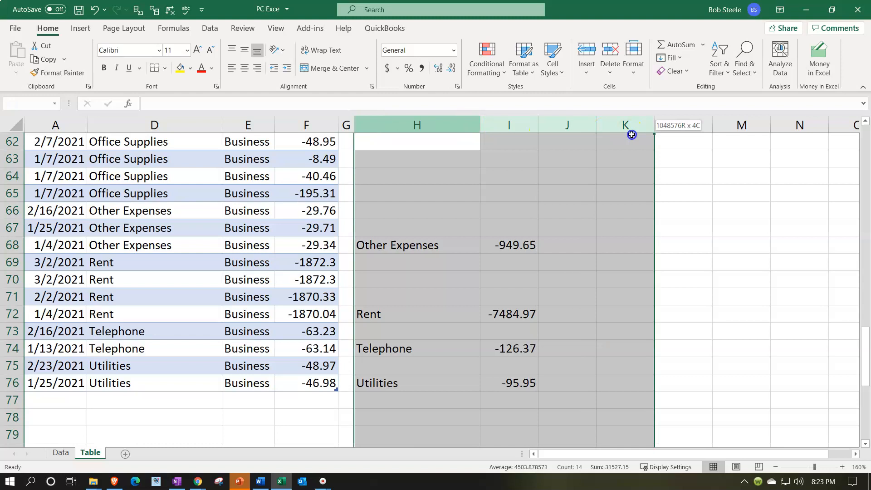
drag(308, 129, 669, 153)
right_click(619, 224)
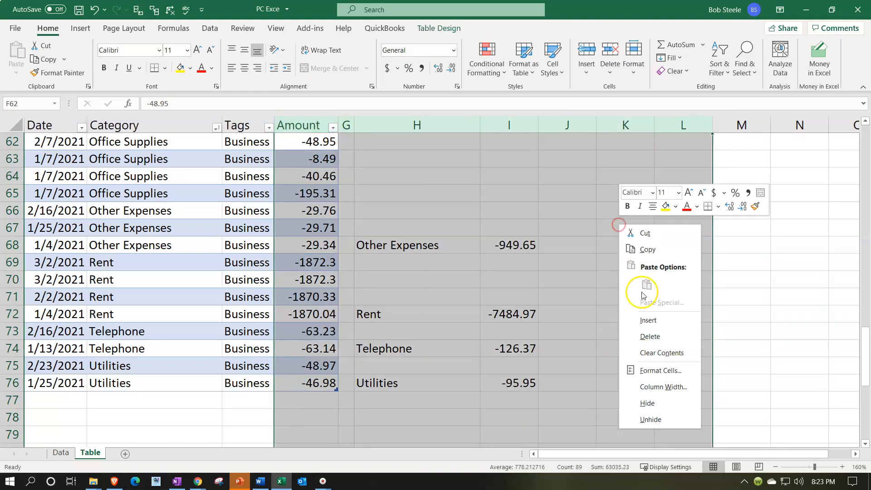
click(656, 371)
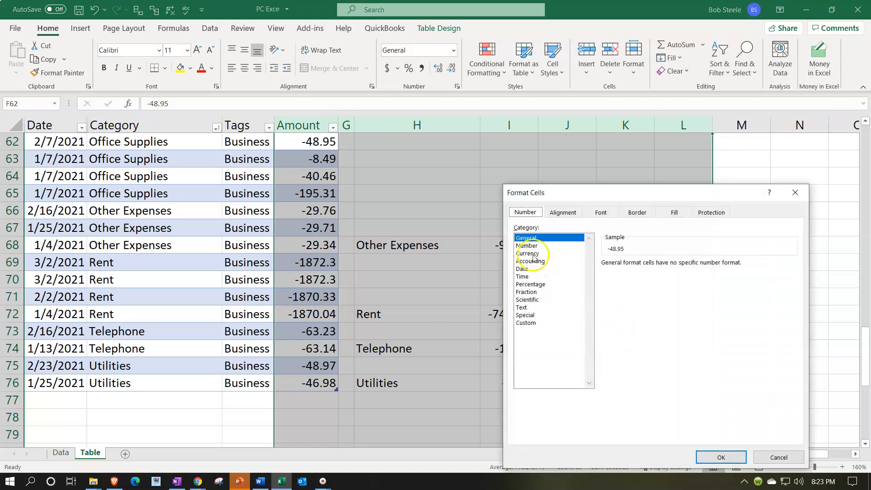
click(527, 253)
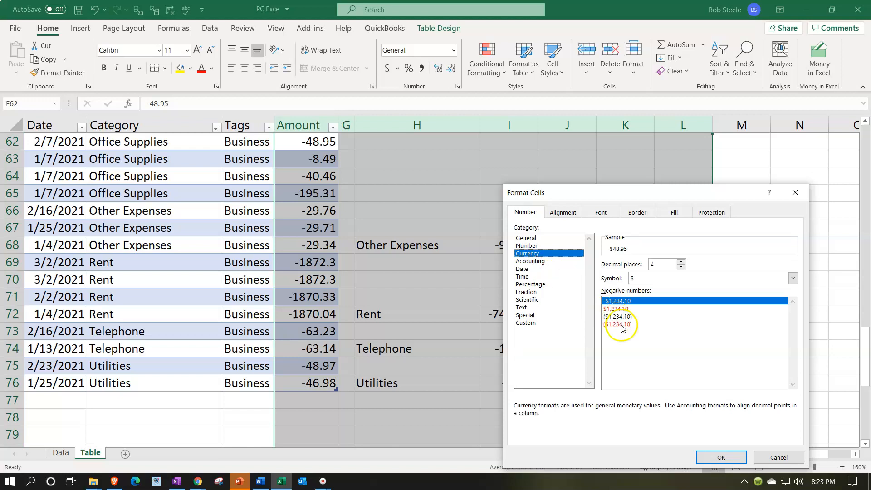
click(619, 325)
click(708, 279)
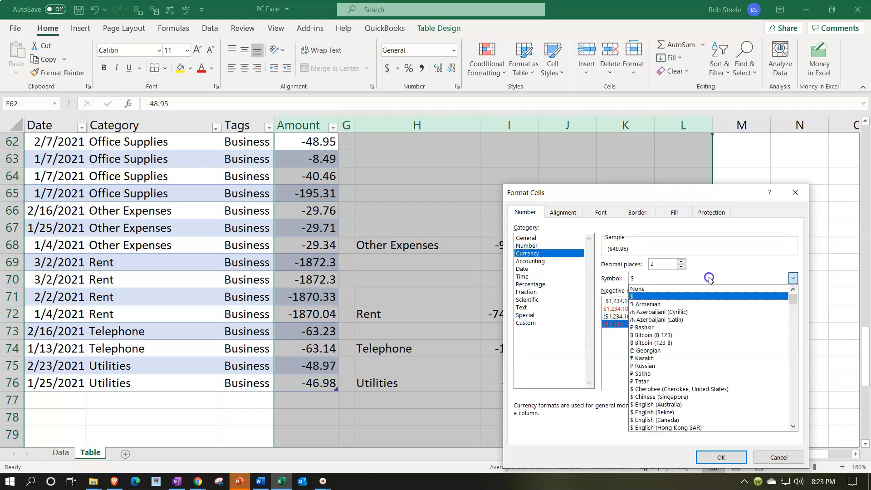
click(670, 289)
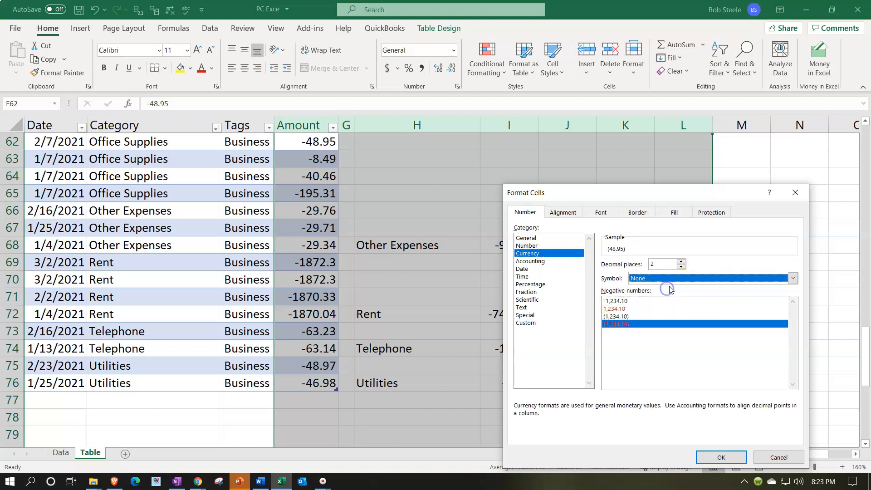
click(683, 267)
click(683, 267)
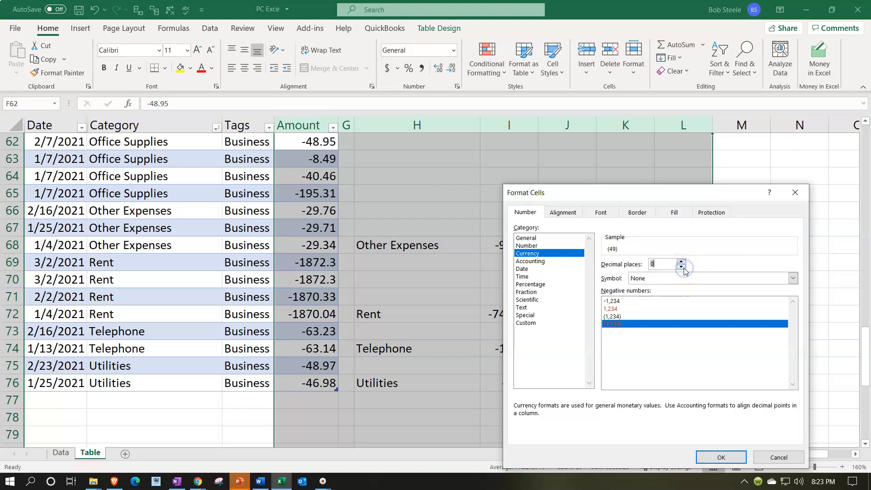
click(722, 458)
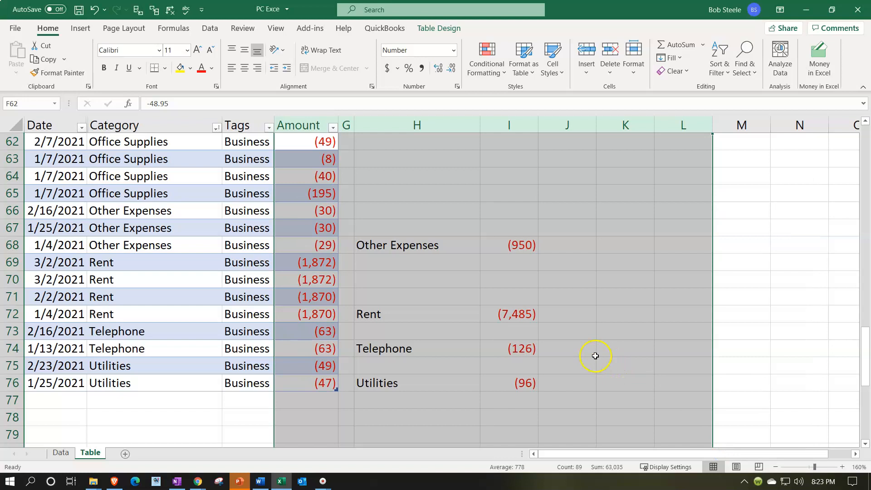
Step: Add a total row to the table and look through the function choices for the Amount total in F77
click(157, 383)
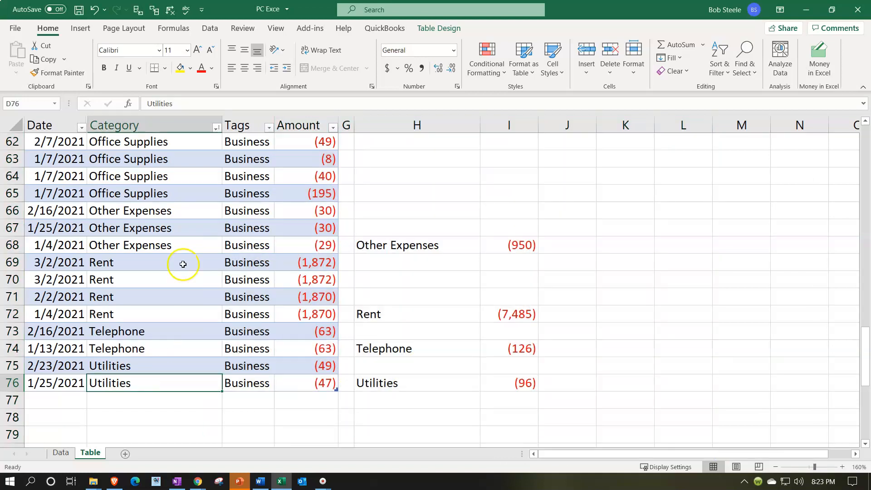
click(189, 251)
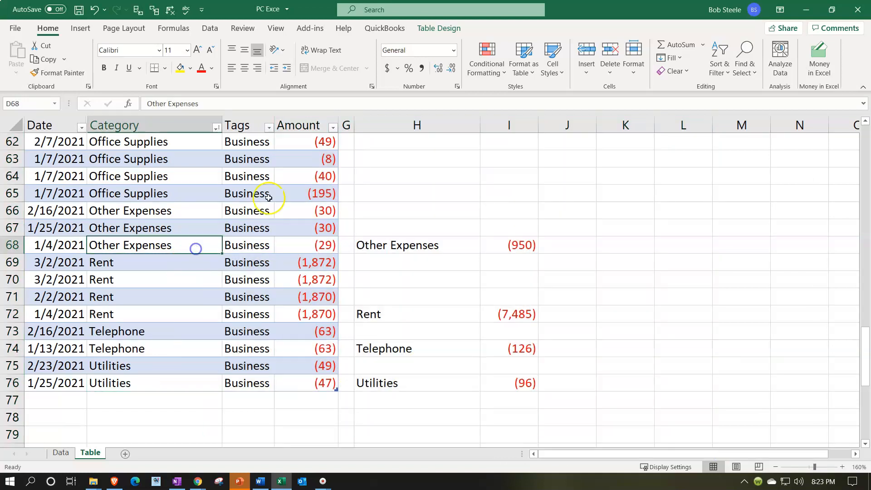
click(432, 27)
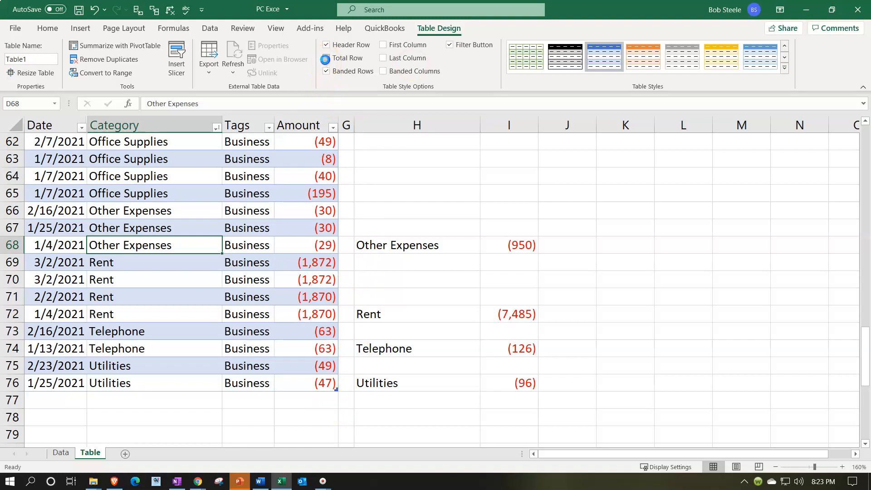
click(326, 58)
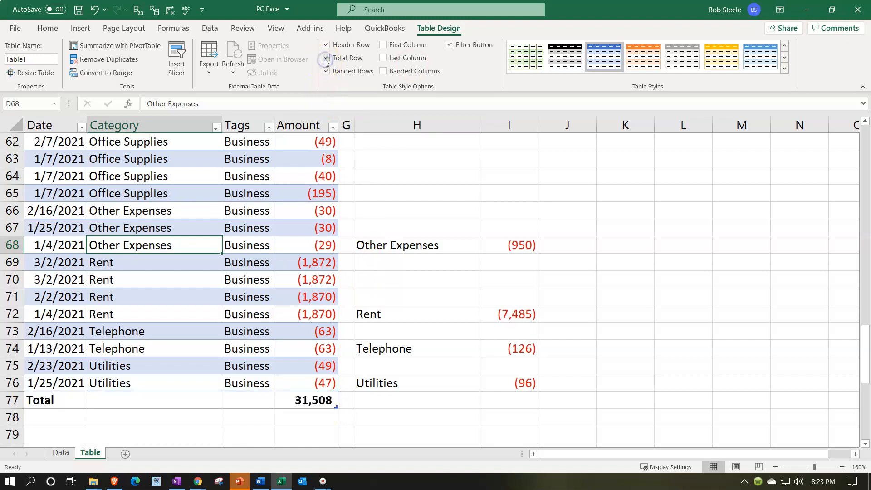
click(317, 402)
click(343, 403)
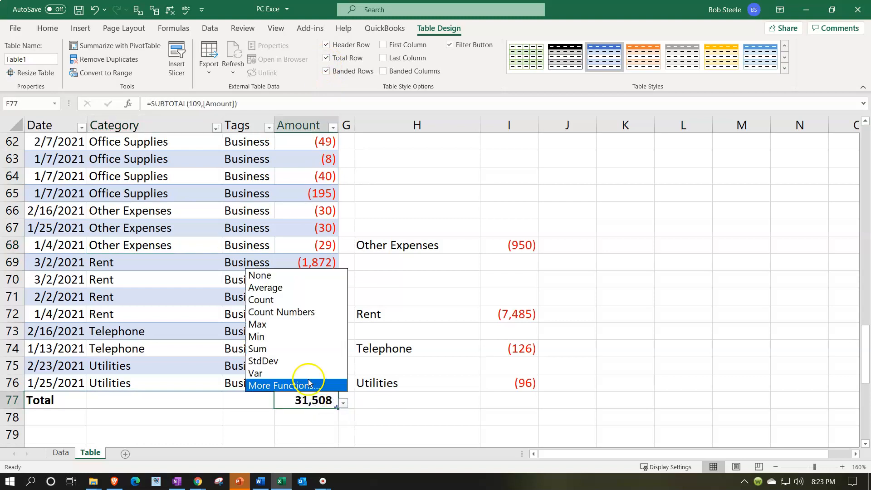
click(411, 412)
click(410, 412)
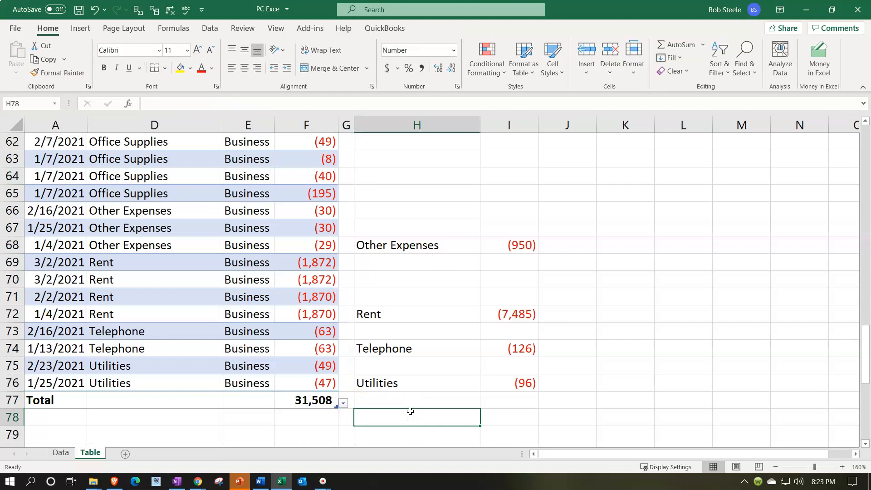
Step: Sum the Income and expense category totals I45:I76 in I77
scroll(413, 408, up, 20)
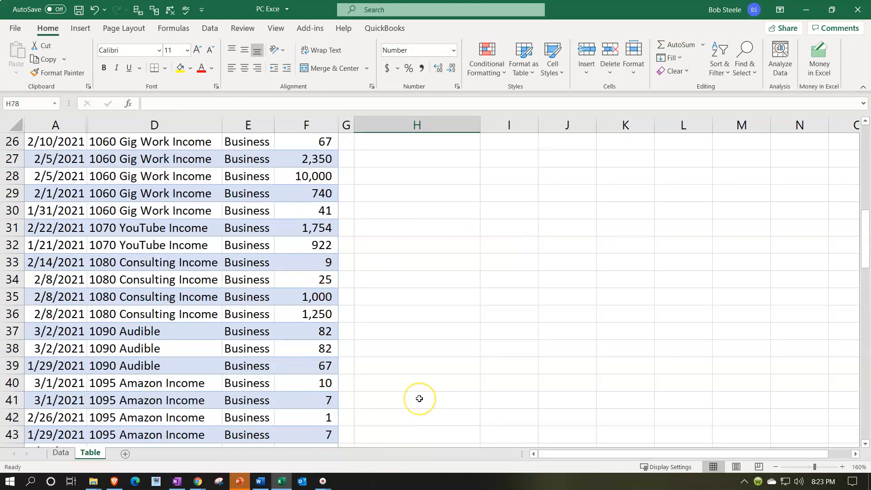
scroll(419, 399, down, 19)
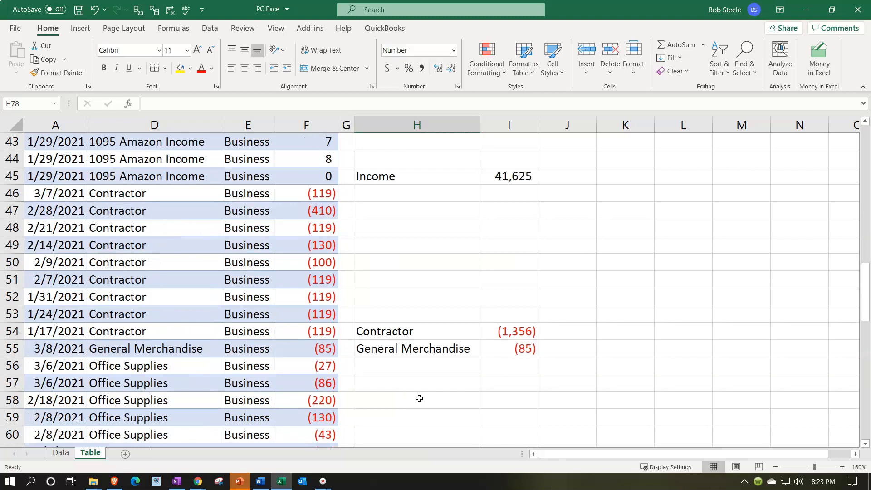
scroll(419, 398, down, 2)
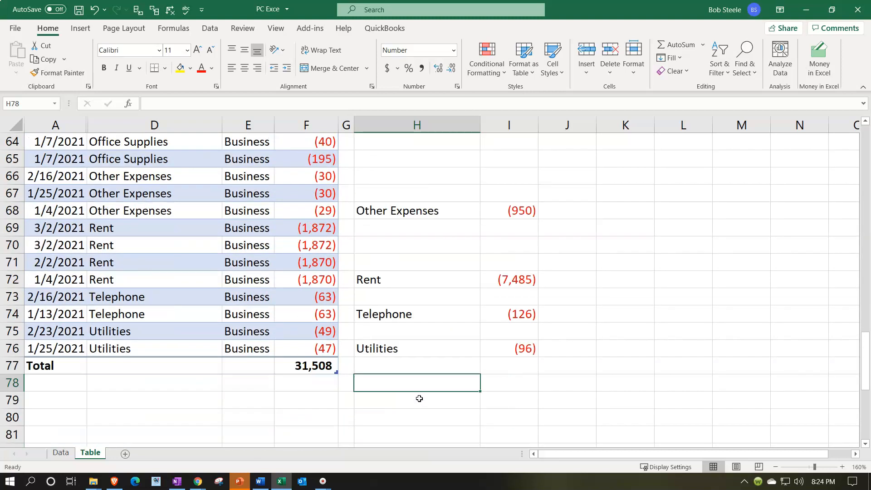
click(502, 369)
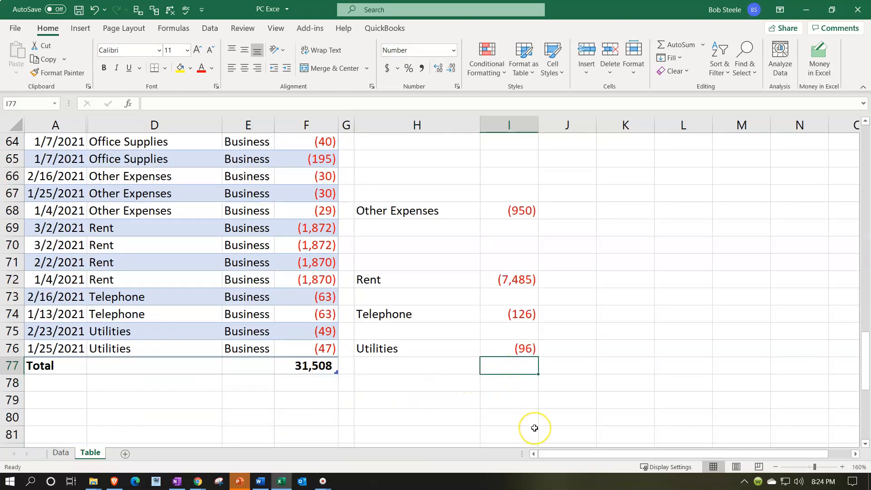
text(=sum()
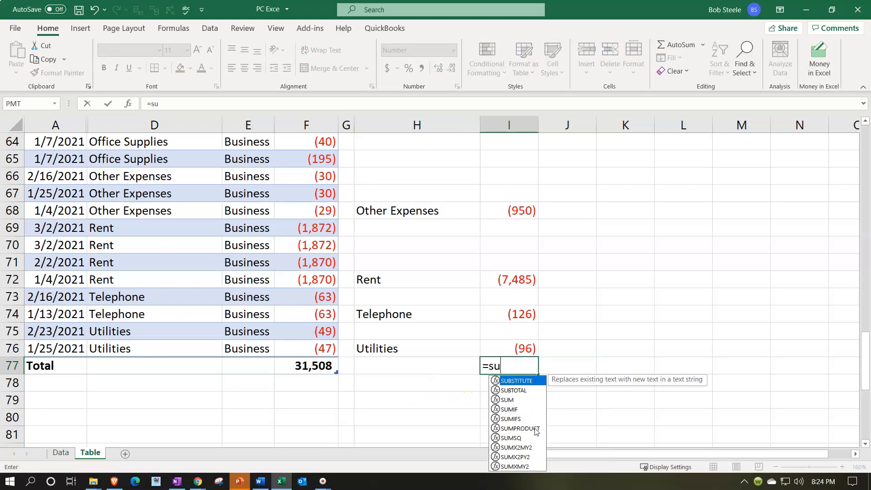
key(Up)
key(shift+Up)
key(shift+Up)
key(shift+Up)
key(shift+Up)
key(shift+Up)
key(shift+Up)
key(shift+Up)
key(shift+Up)
key(shift+Up)
key(shift+Up)
key(shift+Up)
key(shift+Up)
key(shift+Up)
key(shift+Up)
key(shift+Up)
key(shift+Up)
key(shift+Up)
key(shift+Up)
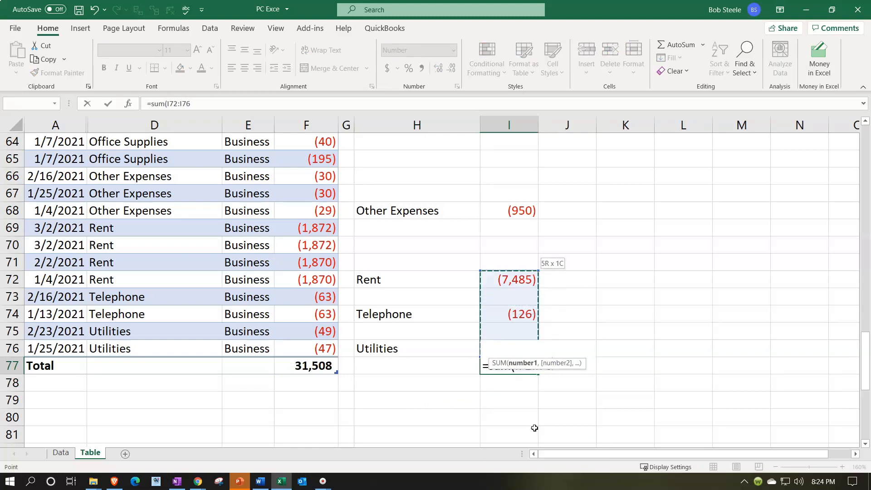
key(shift+Up)
key(shift+Up)
key(shift+Up)
key(shift+Up)
key(shift+Up)
key(shift+Up)
key(shift+Up)
key(shift+Up)
key(shift+Up)
key(shift+Up)
key(shift+Up)
key(shift+Up)
key(shift+Up)
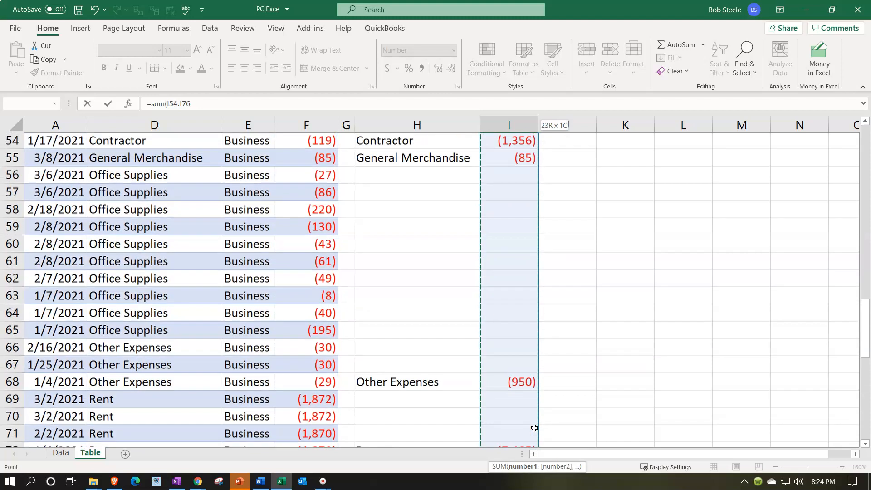
key(shift+Up)
key(shift+Up)
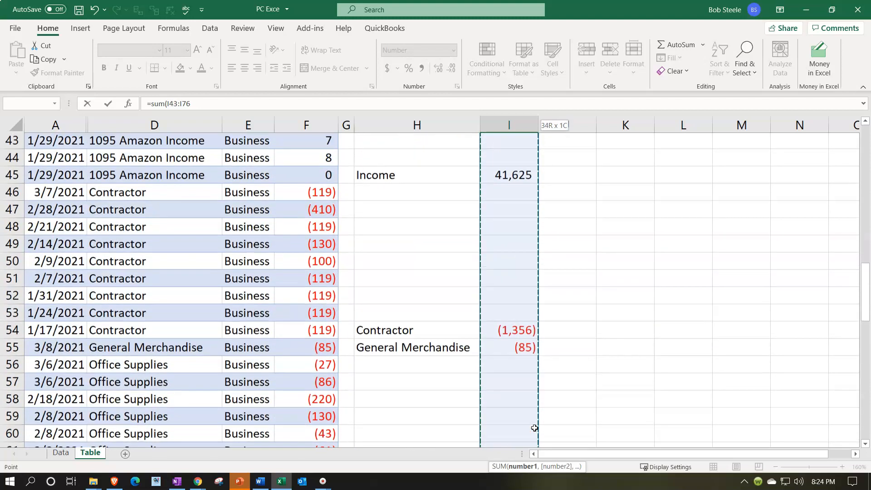
key(shift+Down)
key(shift+Down)
key(Return)
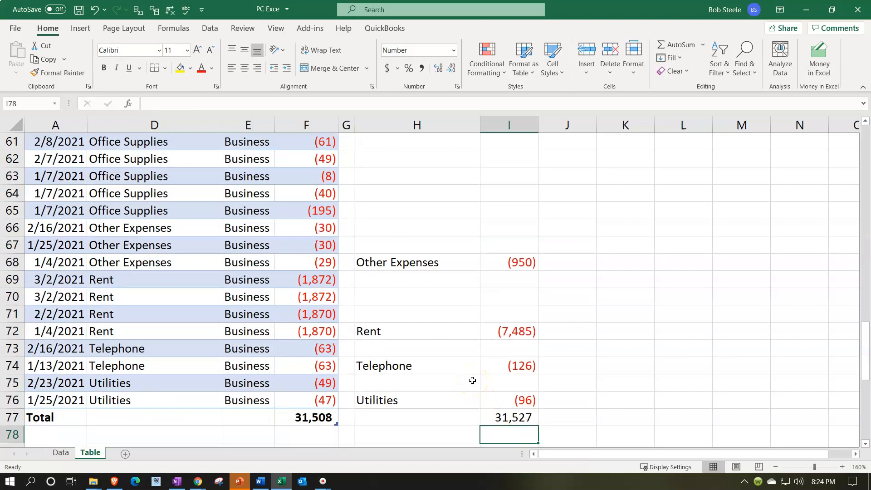
Step: Check the formulas behind the Income, Contractor, General Merchandise and Other Expenses totals in column I against their rows
scroll(473, 381, up, 12)
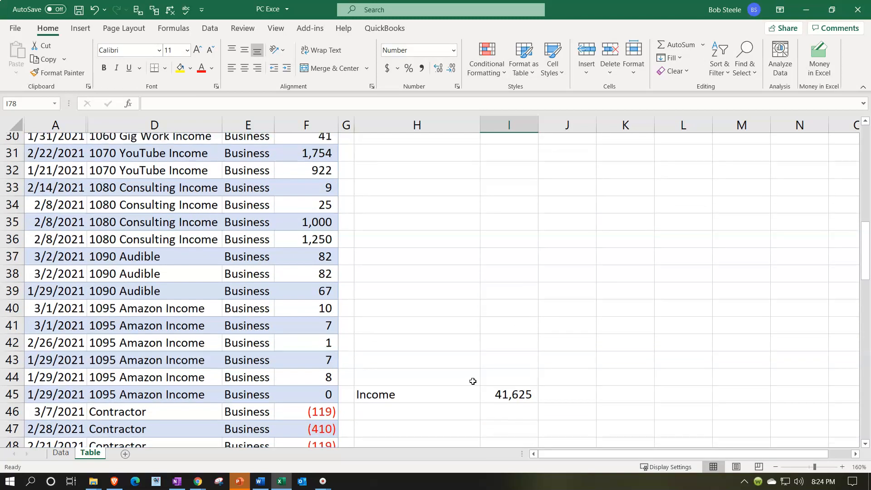
scroll(473, 380, up, 3)
scroll(469, 352, down, 7)
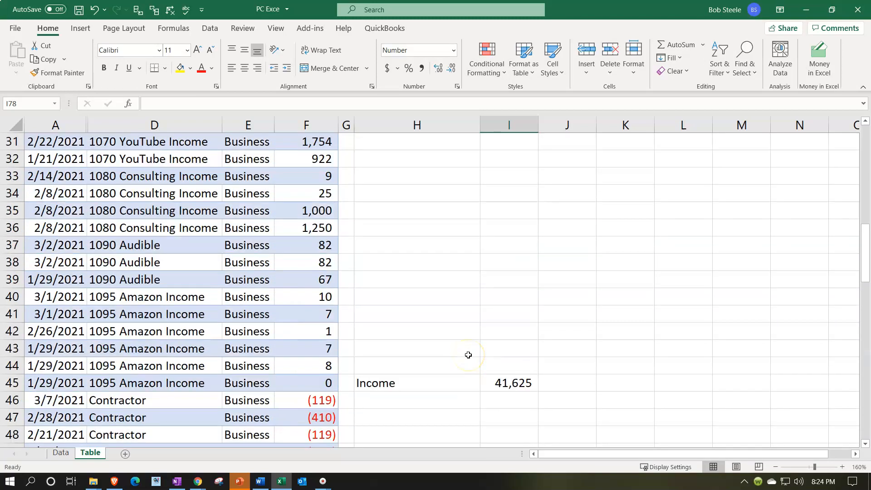
double_click(508, 279)
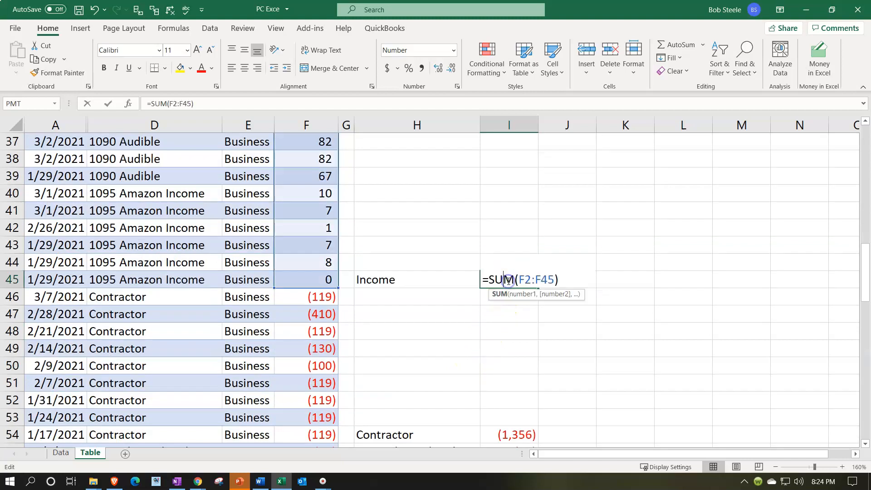
scroll(424, 335, up, 10)
scroll(426, 336, up, 2)
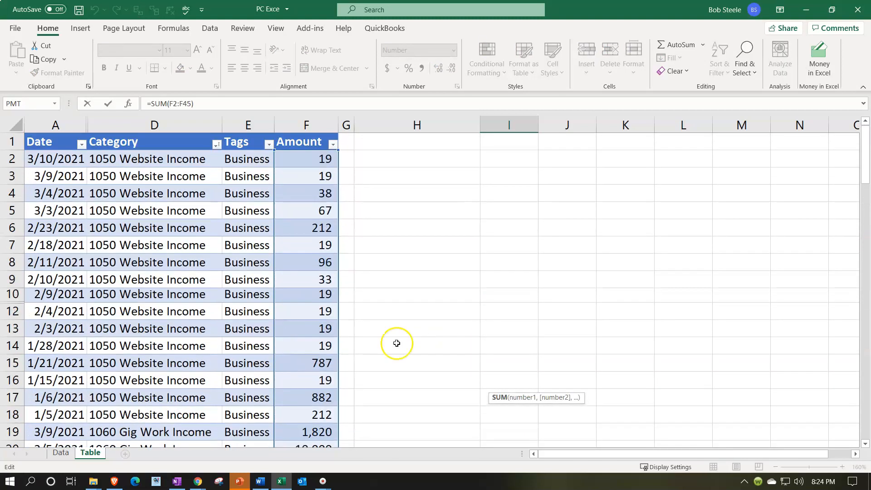
key(Return)
scroll(409, 345, down, 2)
scroll(420, 350, down, 1)
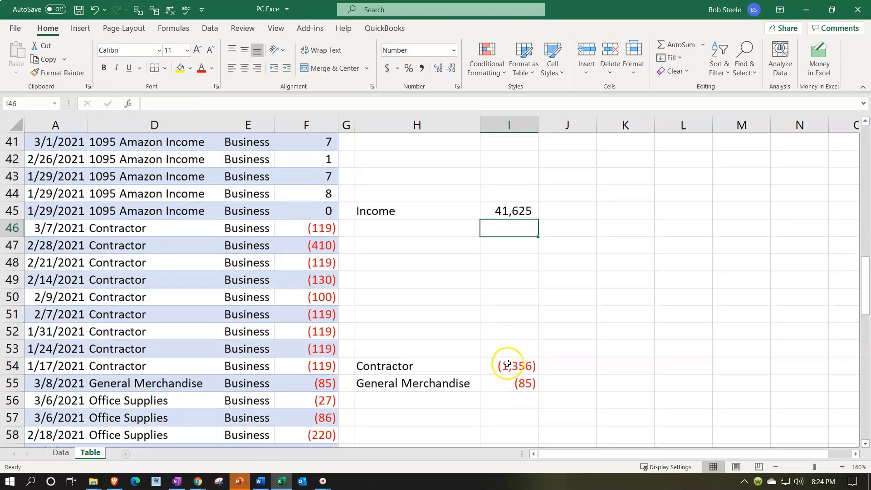
double_click(518, 366)
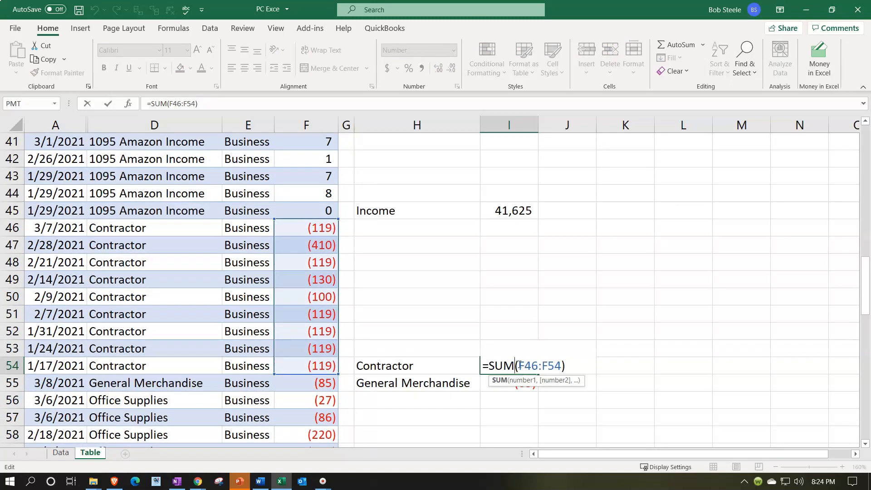
key(Return)
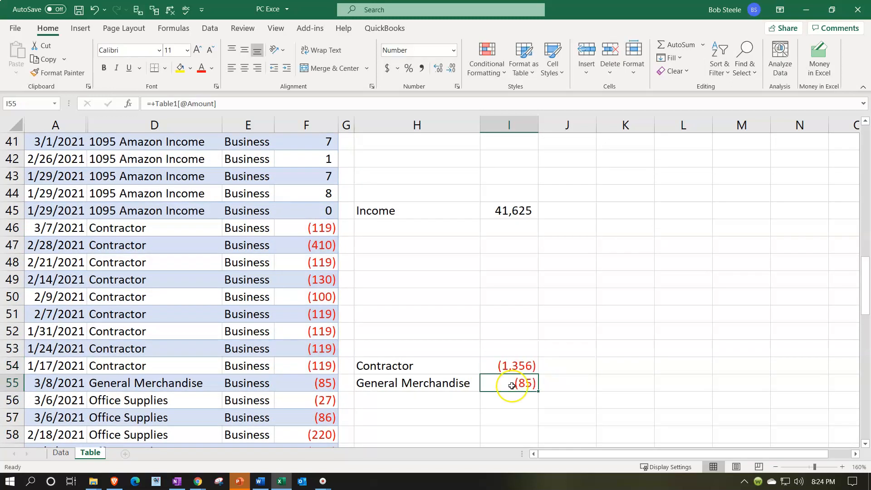
scroll(512, 386, down, 6)
click(519, 296)
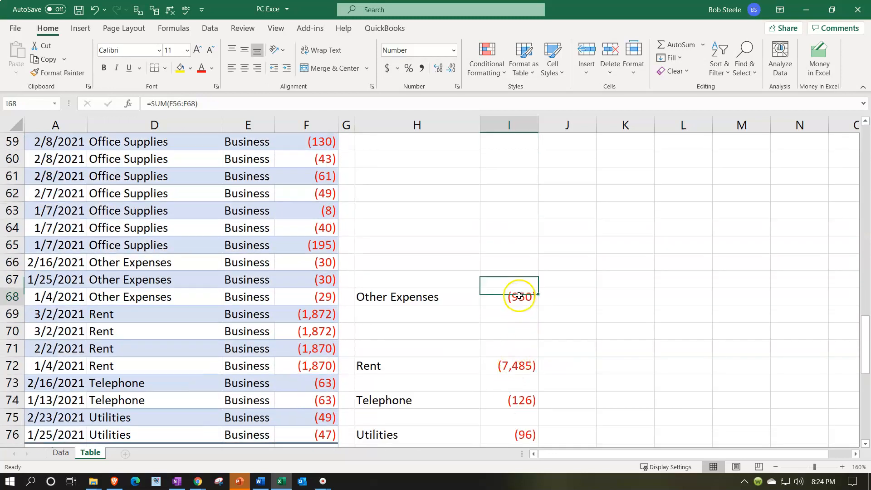
double_click(519, 296)
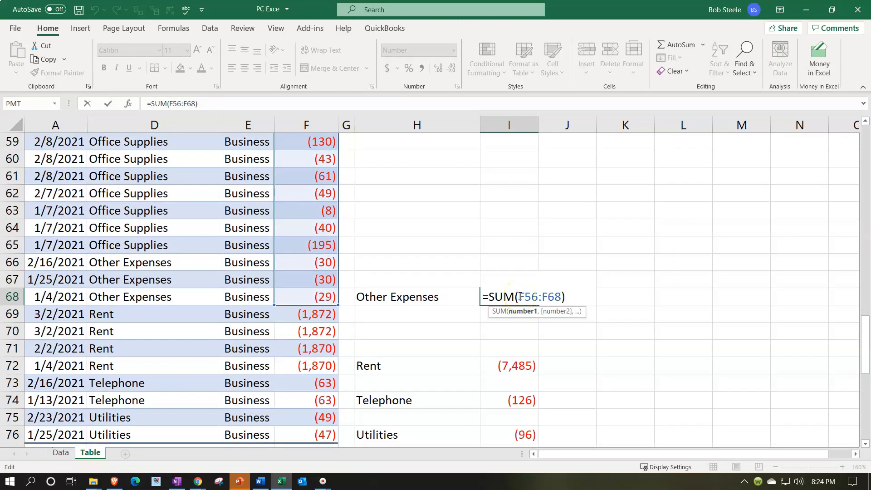
key(Return)
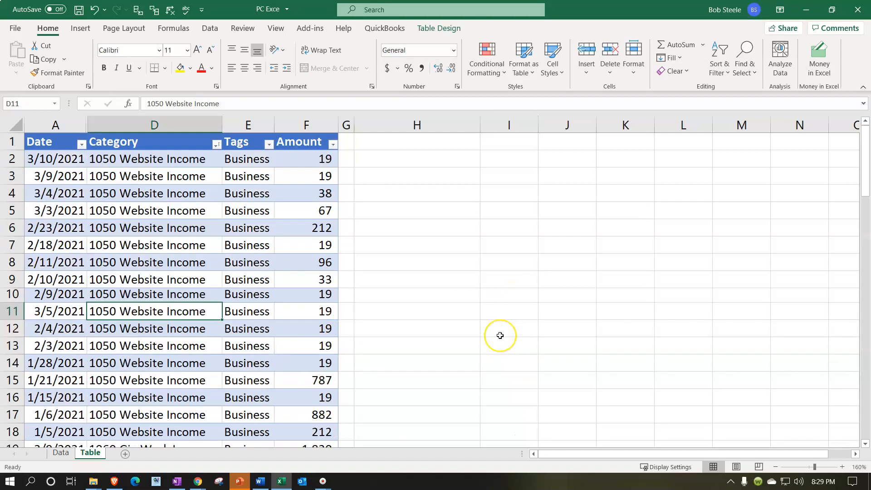
Step: Compare the table's Amount total in F77 with the category total in I77 and the difference formula in I78
scroll(500, 334, down, 11)
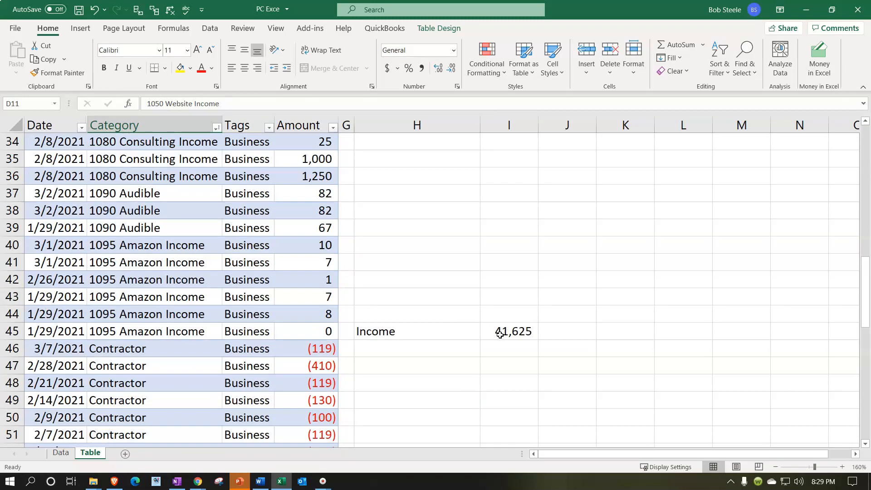
scroll(500, 335, down, 12)
scroll(330, 327, up, 1)
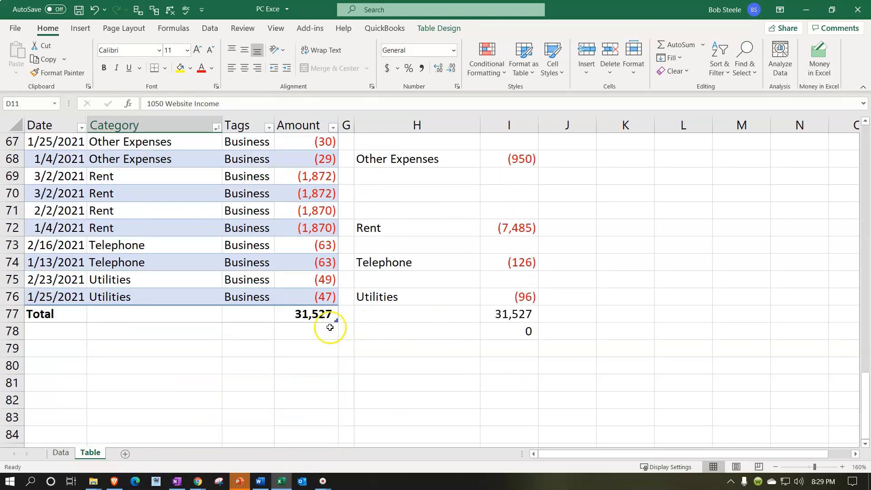
double_click(302, 313)
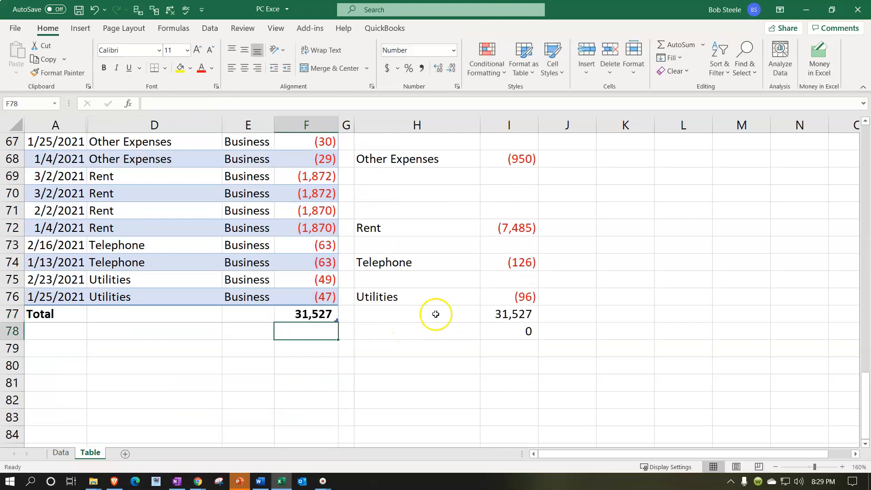
double_click(488, 314)
key(Return)
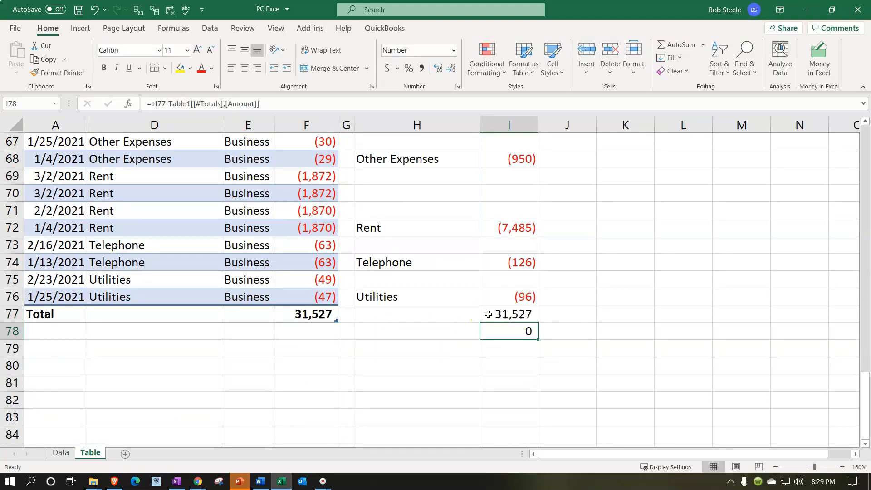
Step: Hide the income detail rows 2 to 44 above the Income total row
scroll(619, 313, up, 2)
click(624, 316)
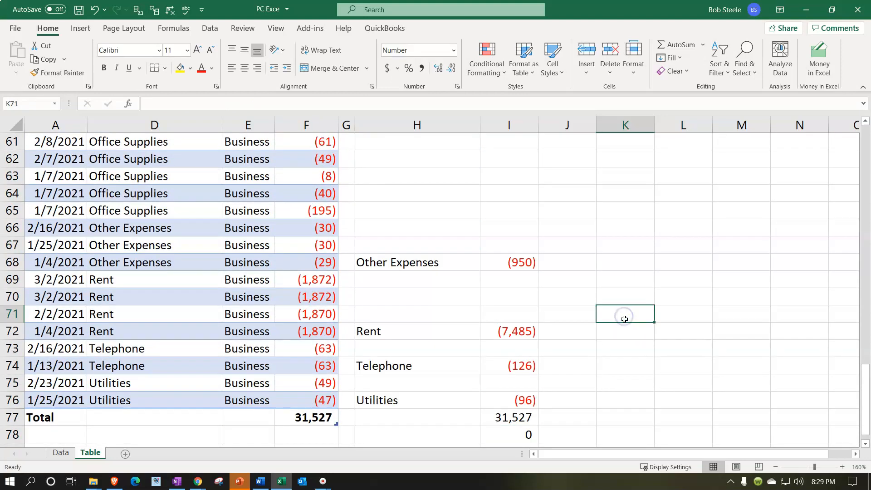
scroll(625, 319, up, 5)
scroll(624, 319, down, 4)
scroll(624, 319, up, 5)
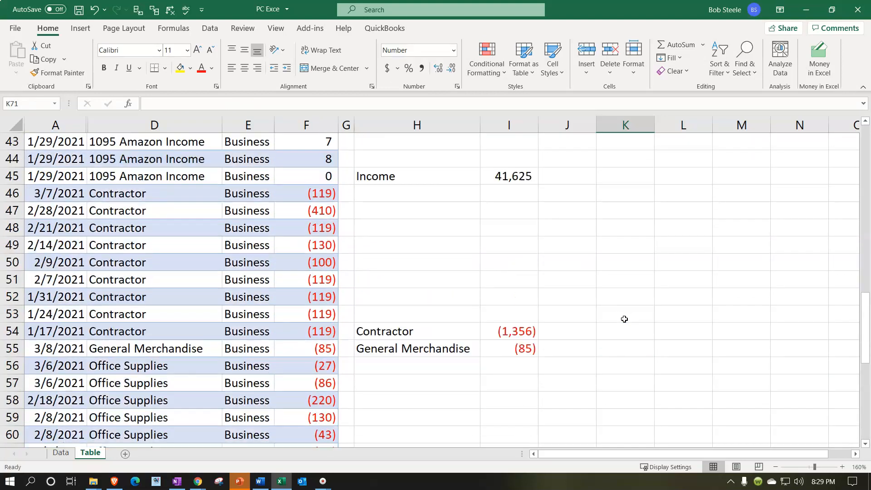
drag(22, 187, 36, 314)
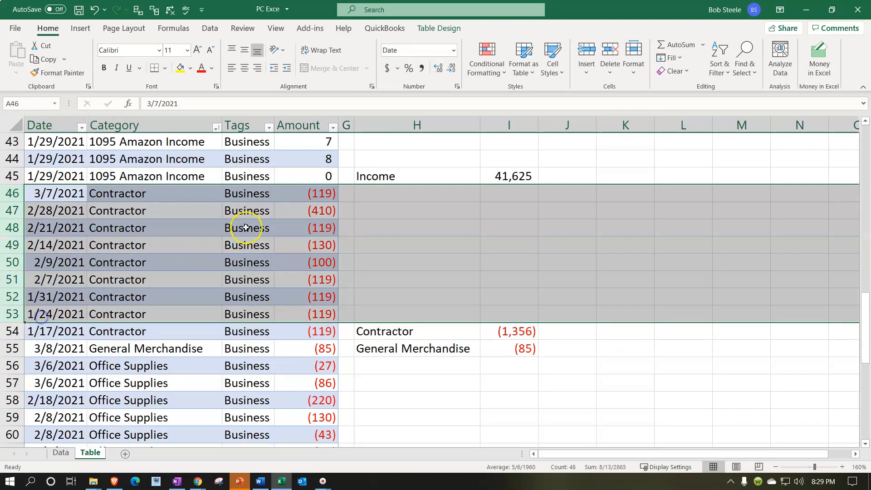
click(184, 272)
scroll(186, 274, up, 3)
scroll(186, 274, up, 11)
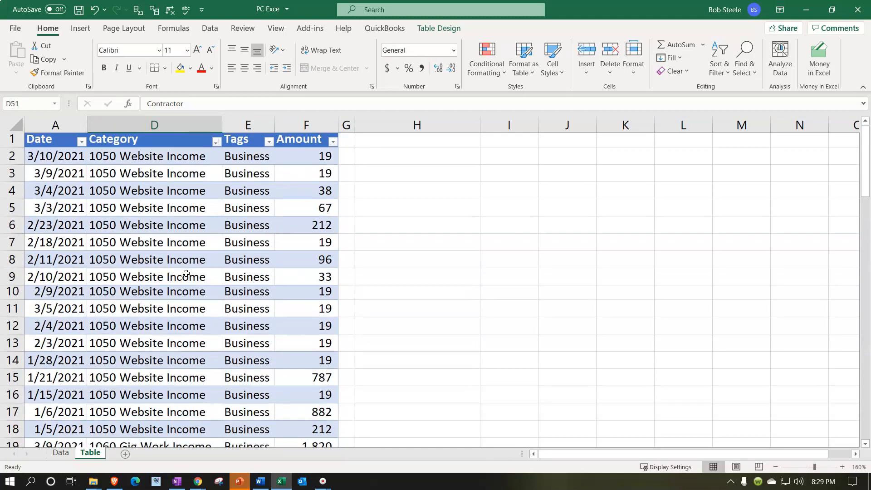
drag(20, 163, 72, 360)
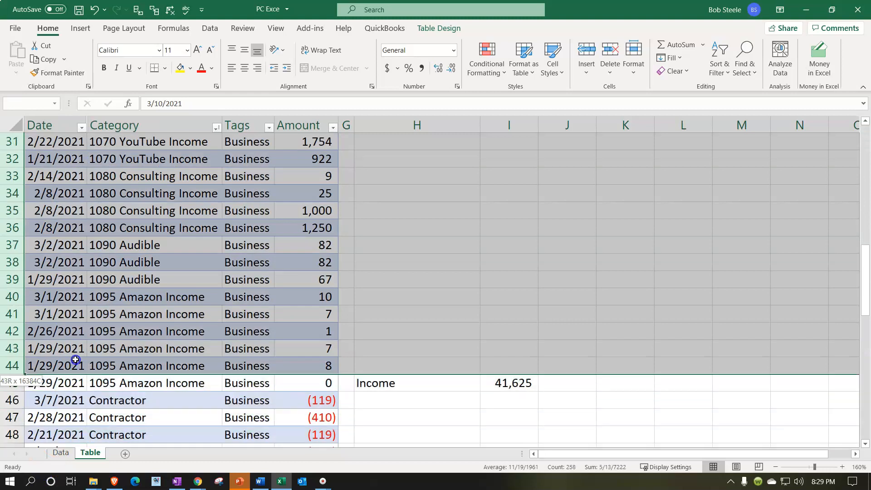
right_click(131, 324)
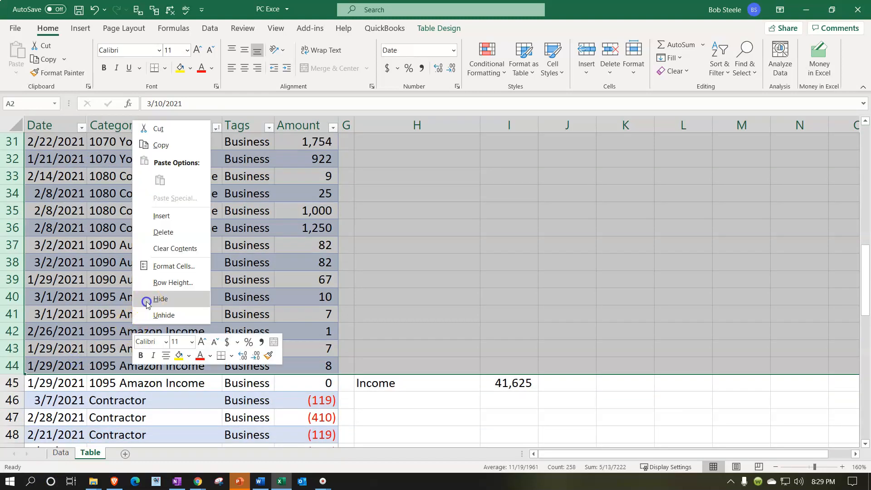
click(148, 301)
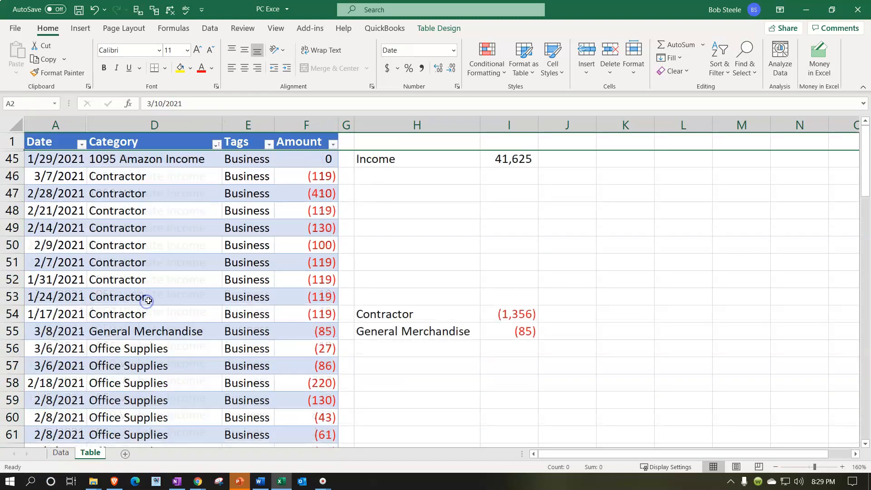
Step: Hide the table's header row 1 and the Contractor detail rows 46 to 53
click(17, 144)
right_click(42, 144)
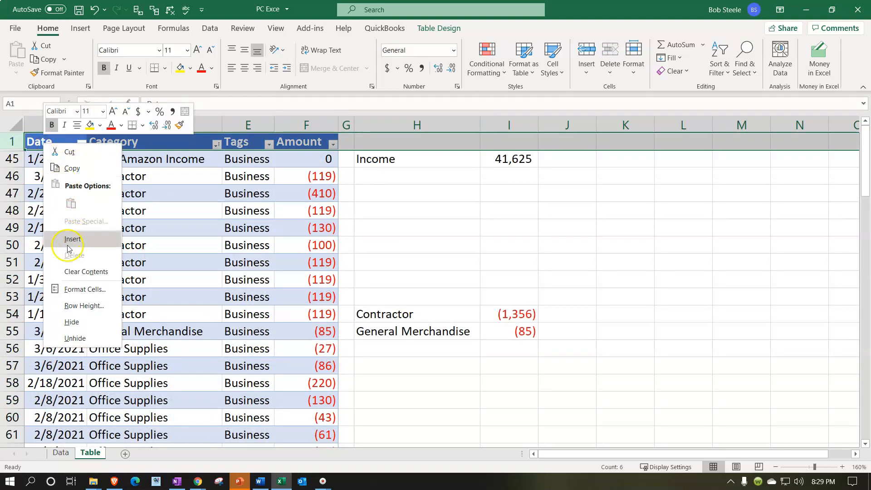
click(72, 322)
drag(14, 158, 16, 278)
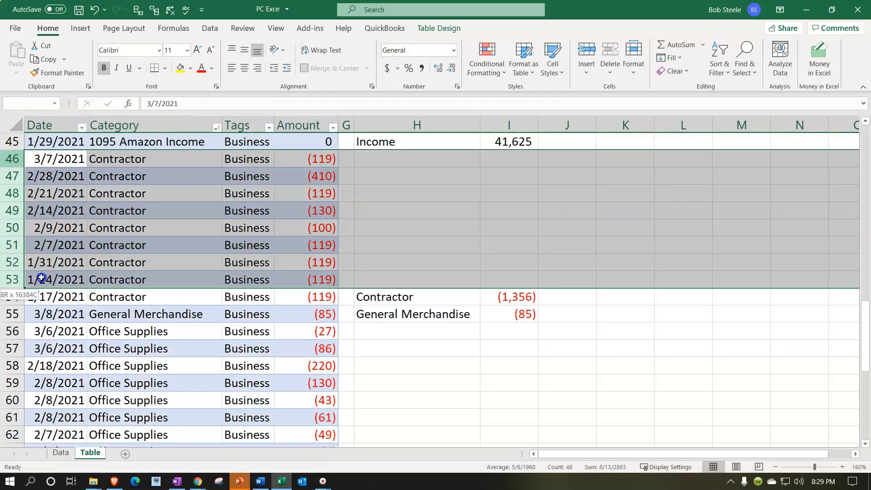
right_click(77, 260)
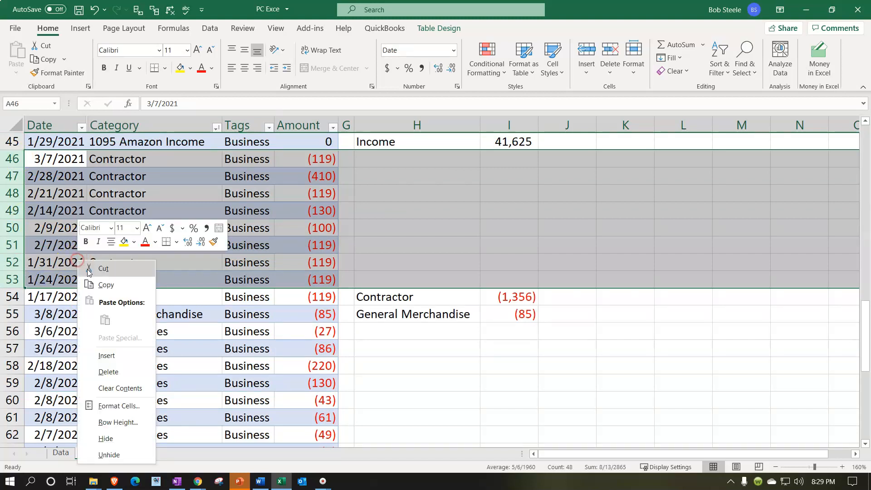
click(112, 446)
Step: Hide the Office Supplies and Other Expenses detail rows 56 to 67 and the Rent detail rows 69 to 71
drag(14, 193, 54, 383)
right_click(124, 322)
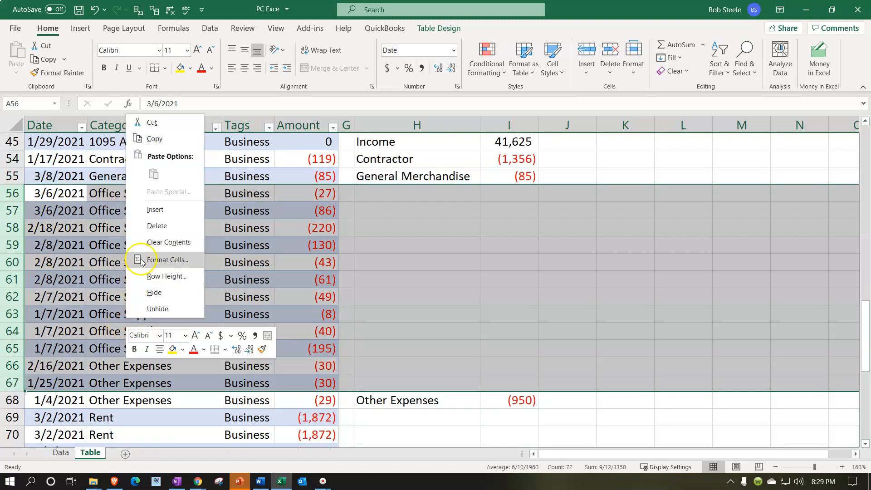
click(152, 294)
drag(31, 211, 16, 245)
right_click(122, 235)
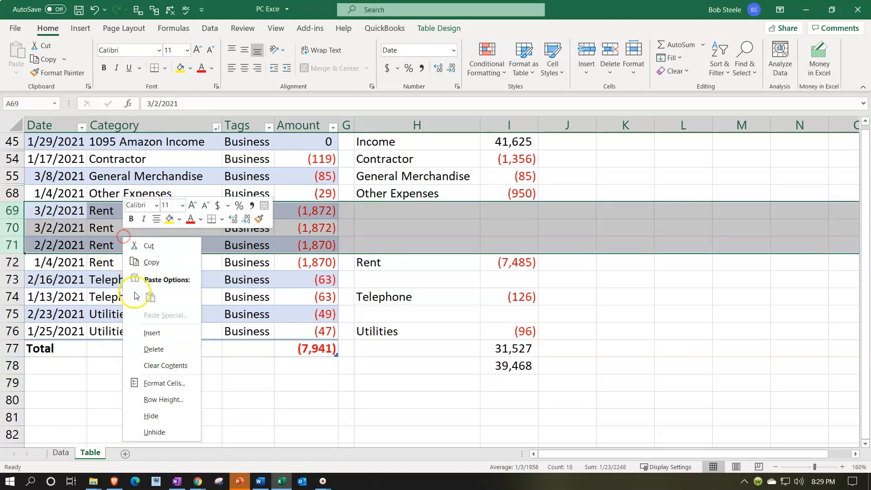
click(152, 412)
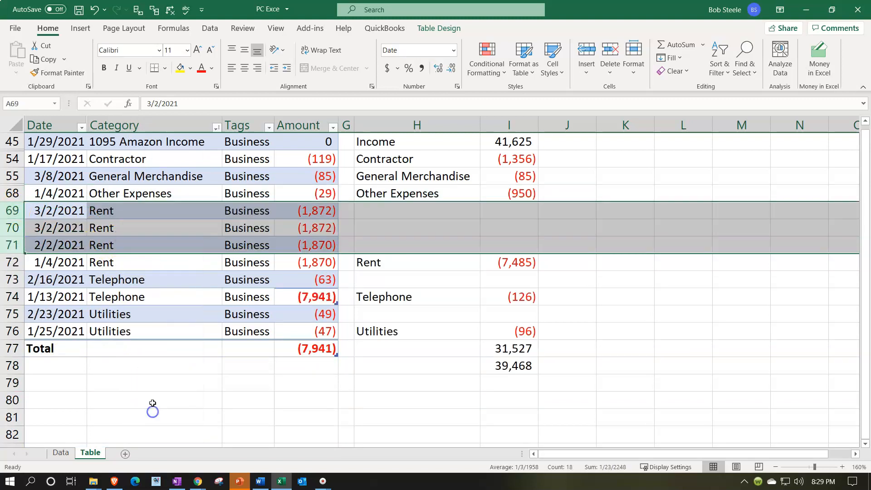
Step: Hide the Telephone detail row 73 and the Utilities detail row 75
click(15, 227)
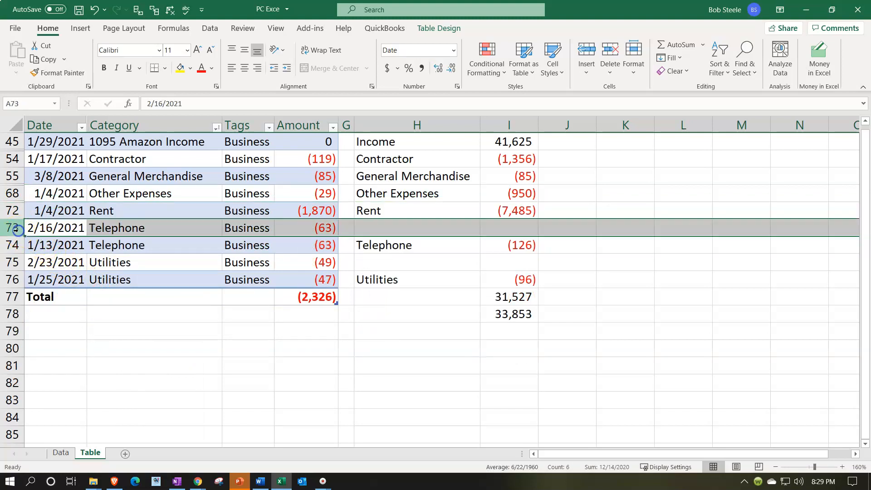
right_click(97, 229)
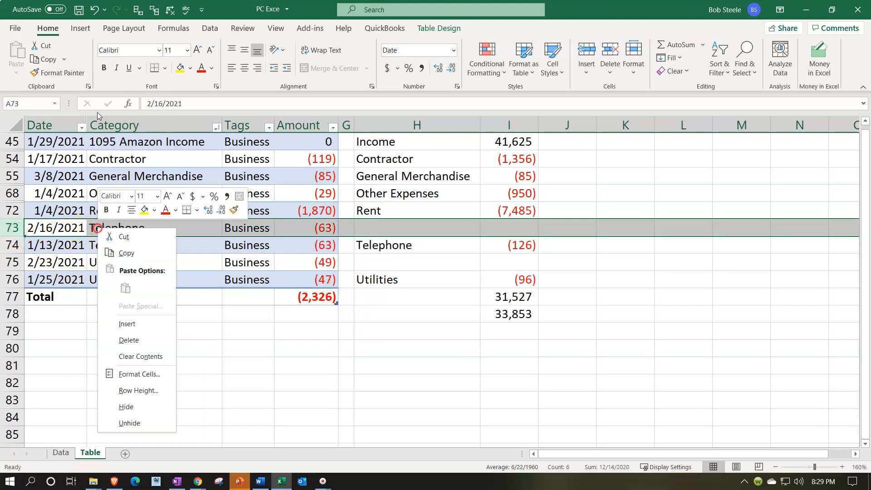
click(128, 405)
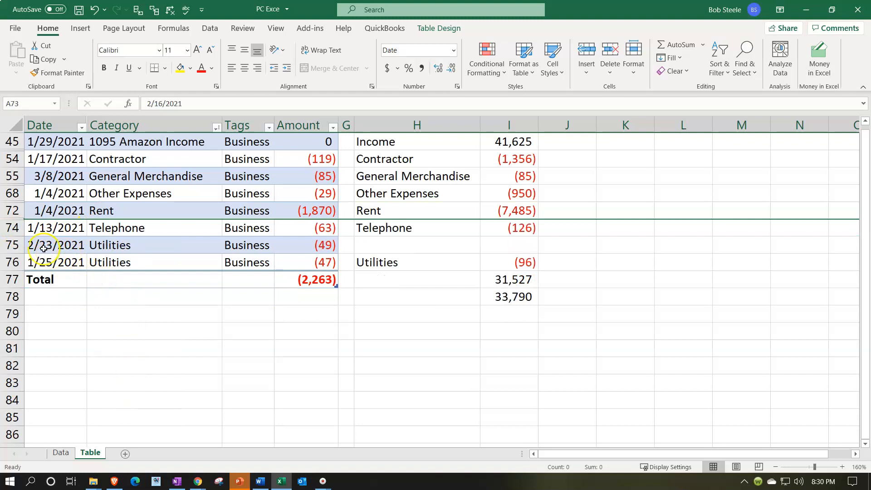
click(13, 245)
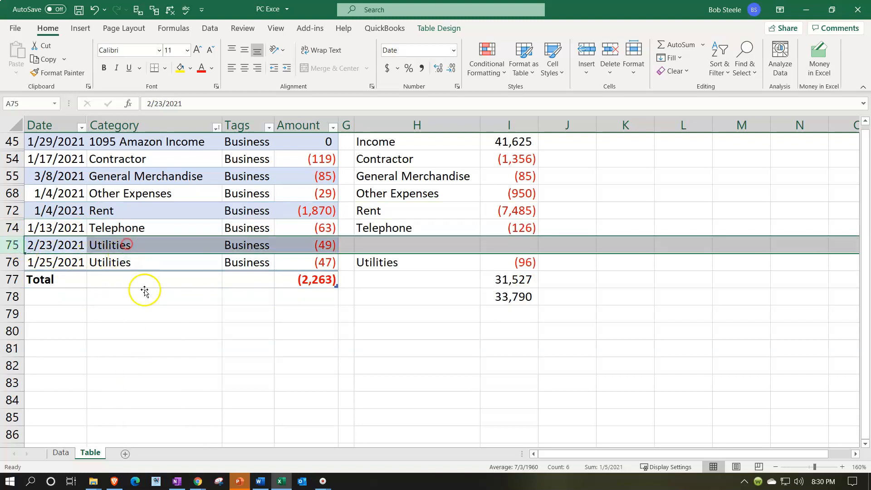
right_click(139, 246)
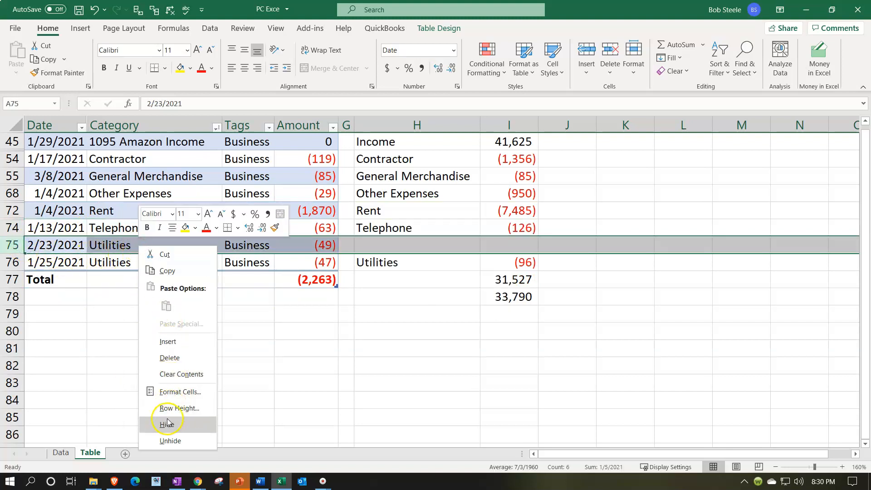
click(167, 424)
Step: Delete the difference check formula in I78 below the category total
drag(454, 142, 517, 268)
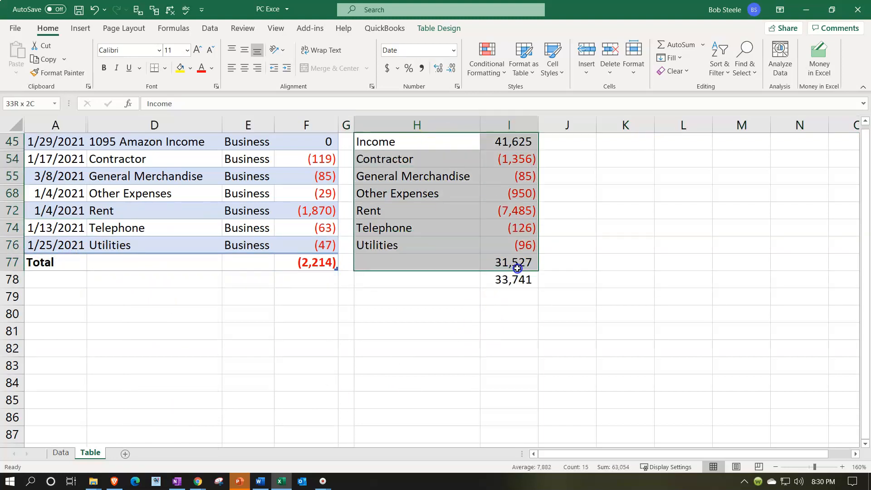
click(453, 318)
click(509, 280)
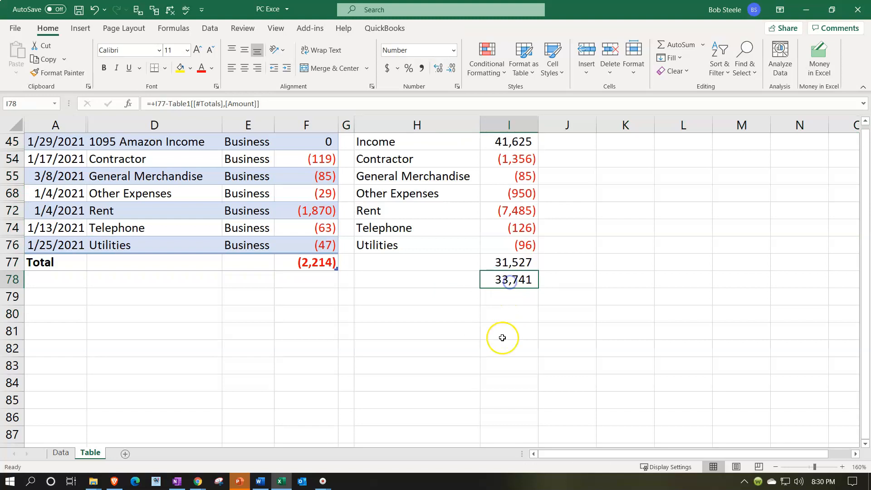
key(Delete)
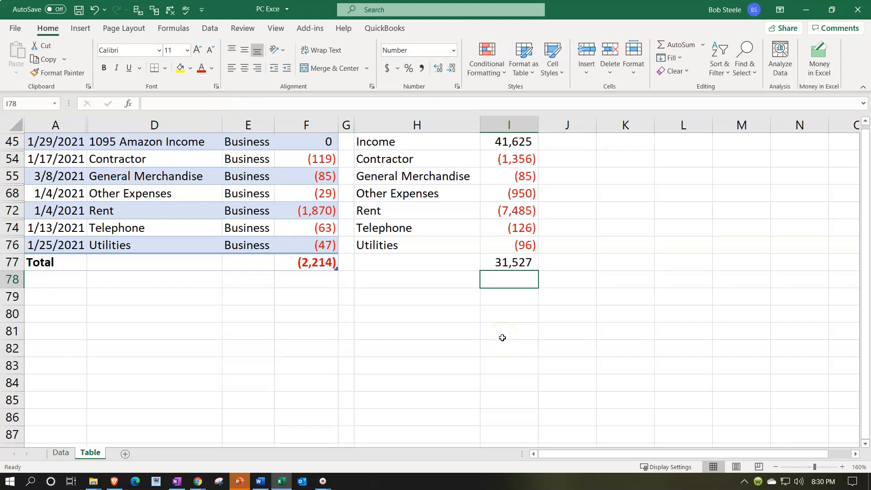
Step: Check the Amount total formula in F77, and unhide the hidden rows between rows 45 and 78
click(324, 258)
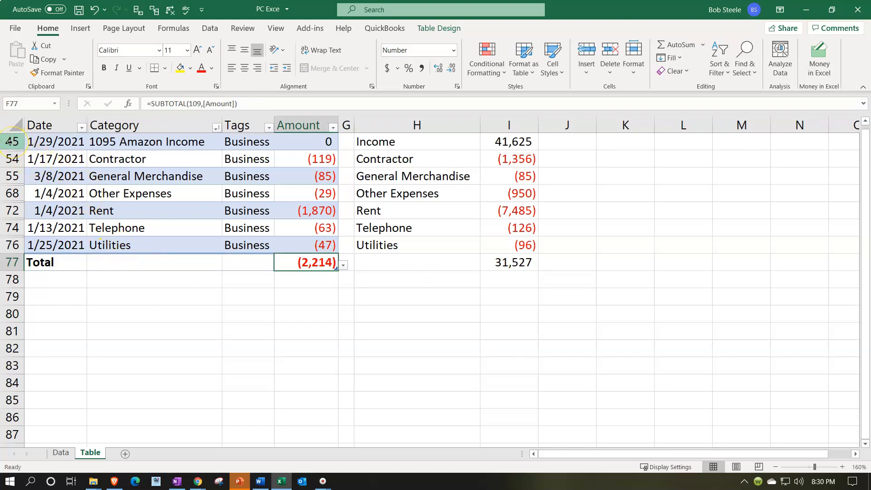
drag(9, 142, 29, 281)
right_click(96, 262)
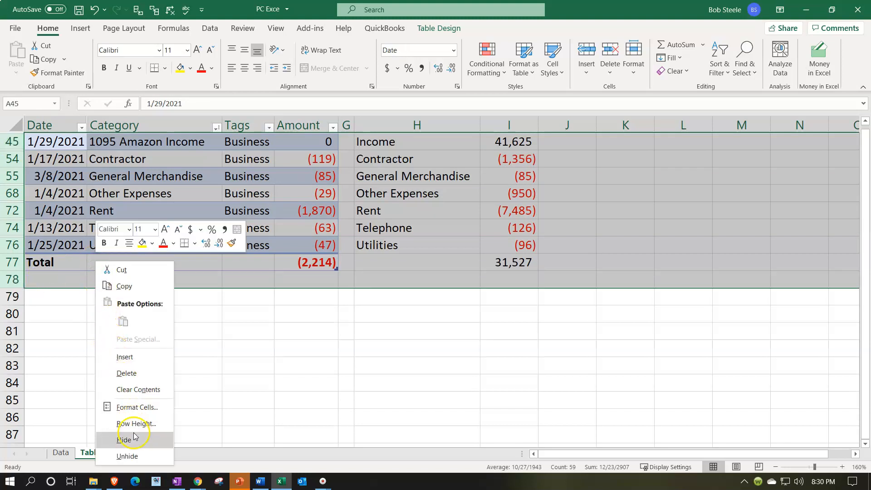
click(131, 455)
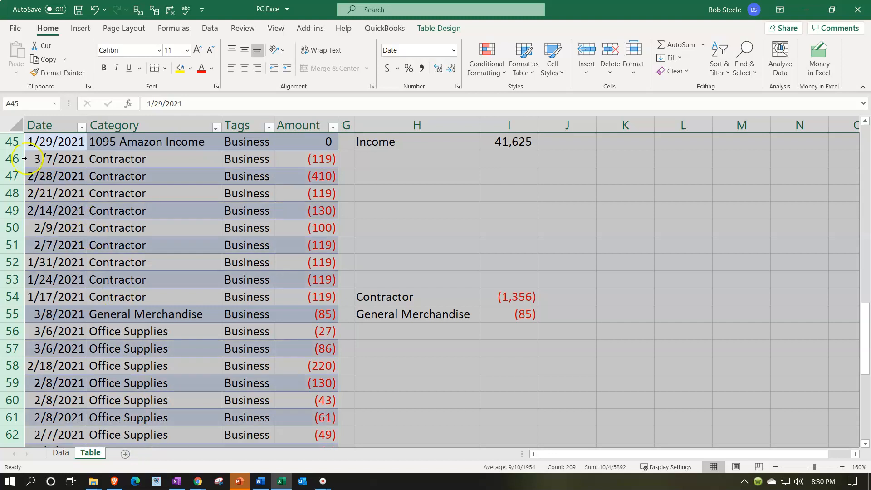
Step: Unhide rows 1 to 44 above the Income total row and look over the restored table
click(15, 131)
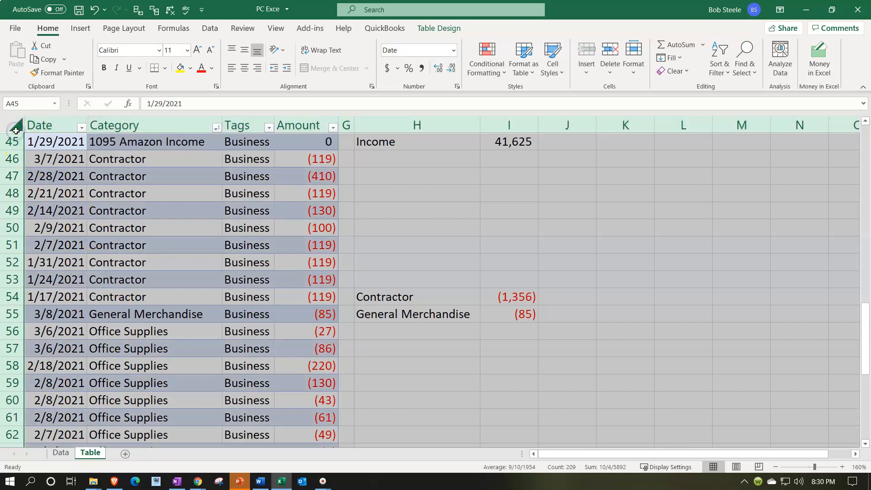
drag(12, 139, 15, 132)
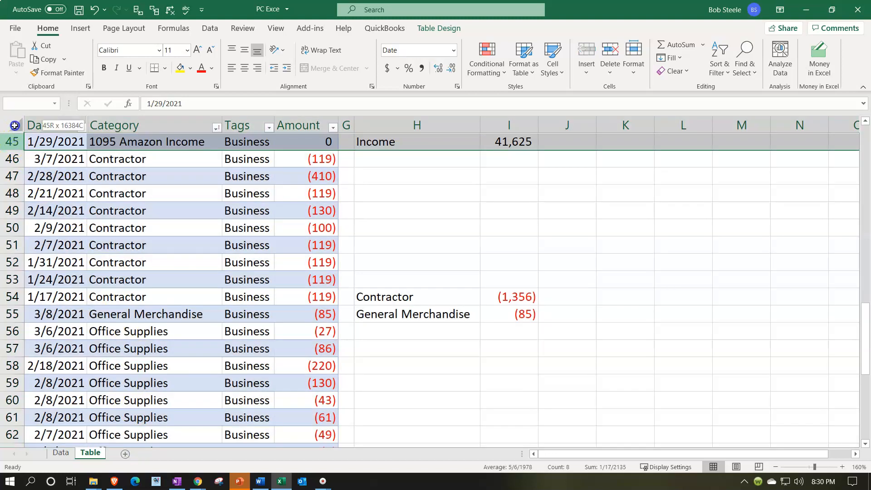
right_click(108, 138)
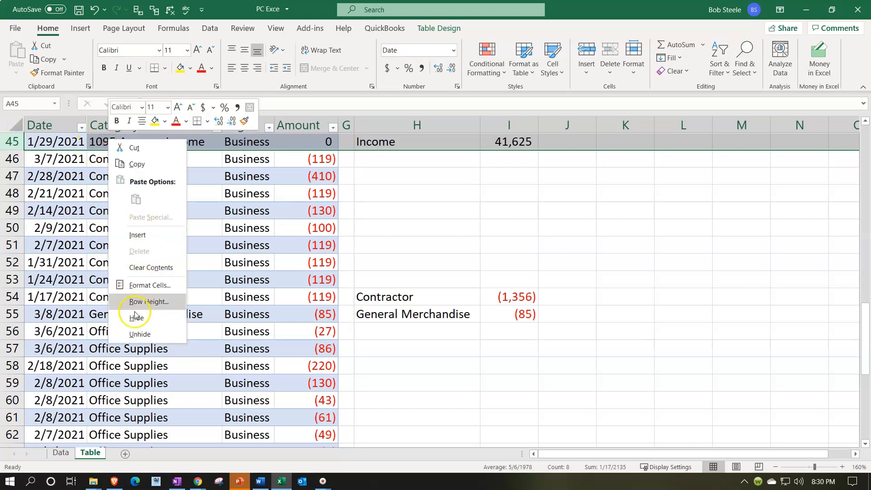
click(132, 332)
click(159, 295)
scroll(164, 231, up, 6)
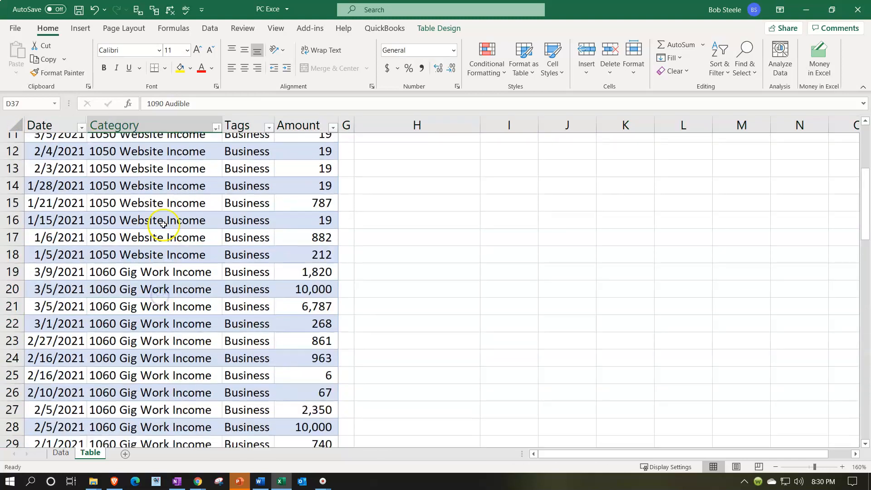
scroll(164, 225, up, 3)
scroll(345, 247, down, 15)
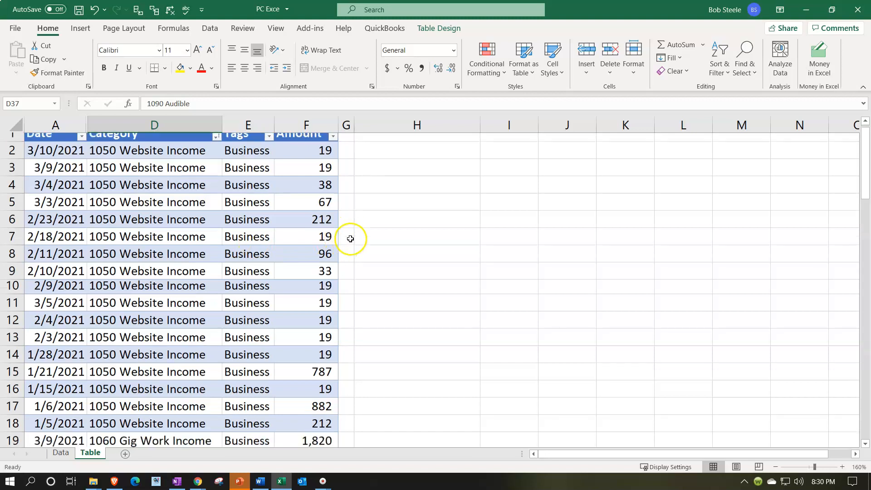
scroll(492, 253, down, 9)
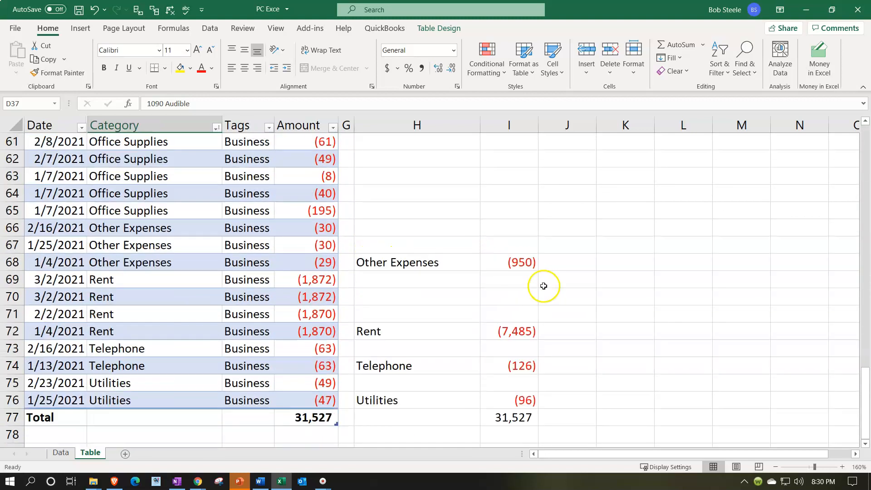
Step: Narrow column J and widen column K, and link K69 to the Income label in H45
scroll(583, 303, up, 2)
drag(597, 124, 685, 124)
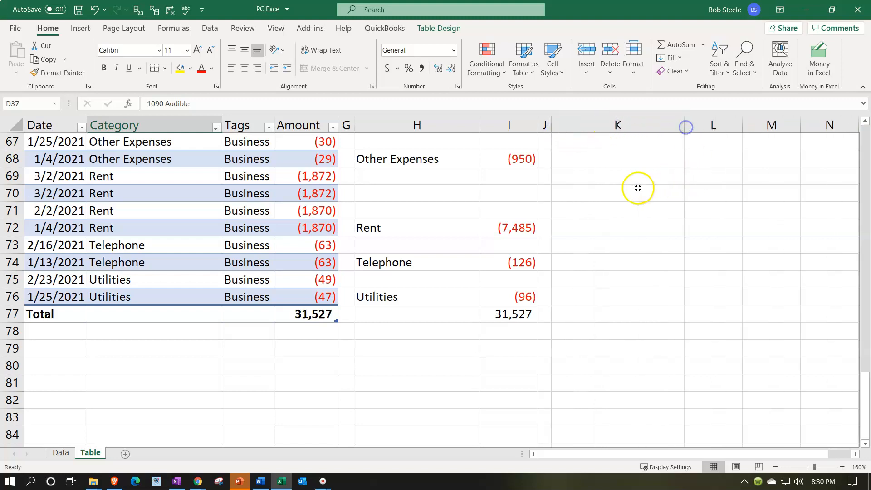
click(613, 178)
text(+)
scroll(552, 243, up, 8)
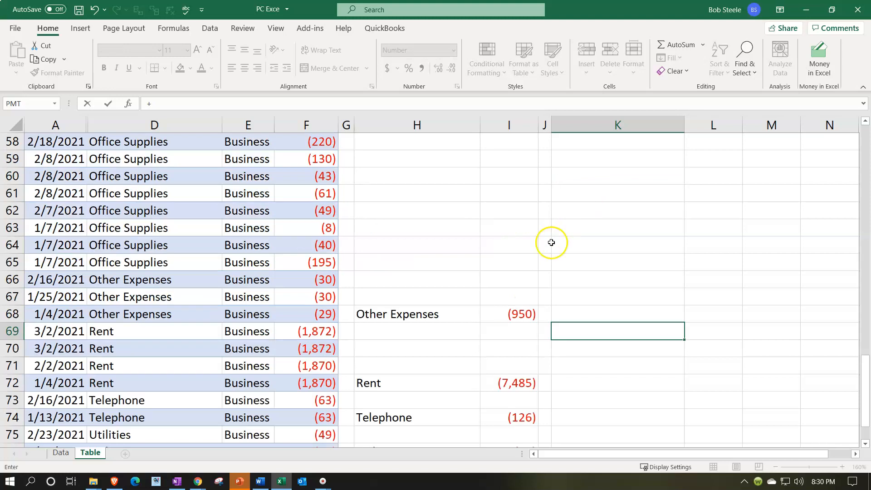
scroll(544, 232, up, 3)
click(414, 331)
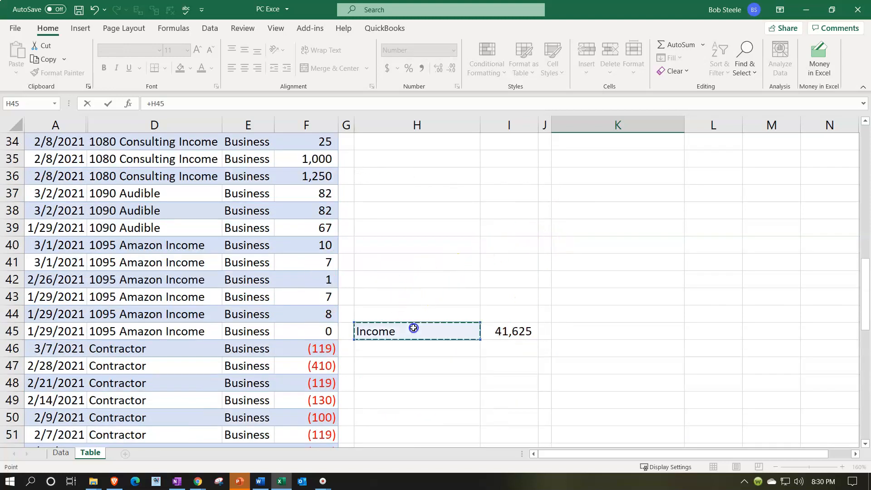
key(Return)
Step: Fill the K69 link formula across to L69 to bring in the Income amount
click(665, 417)
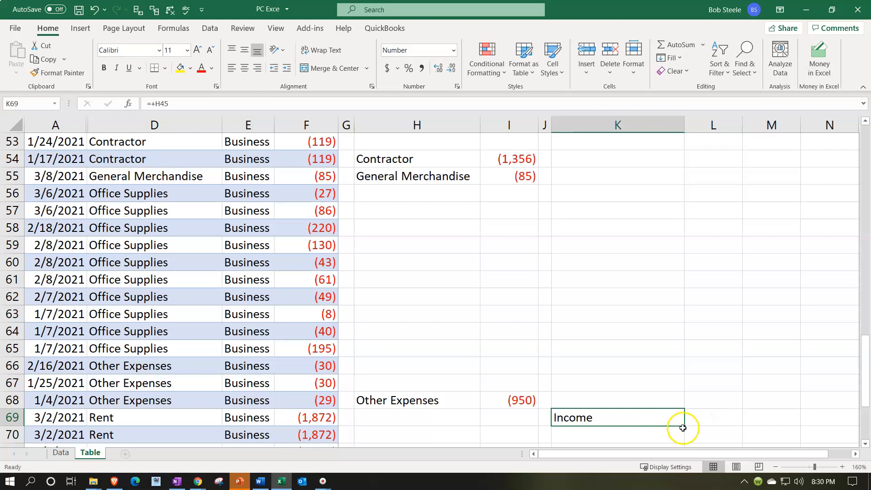
drag(685, 426, 713, 415)
scroll(635, 370, down, 1)
click(614, 380)
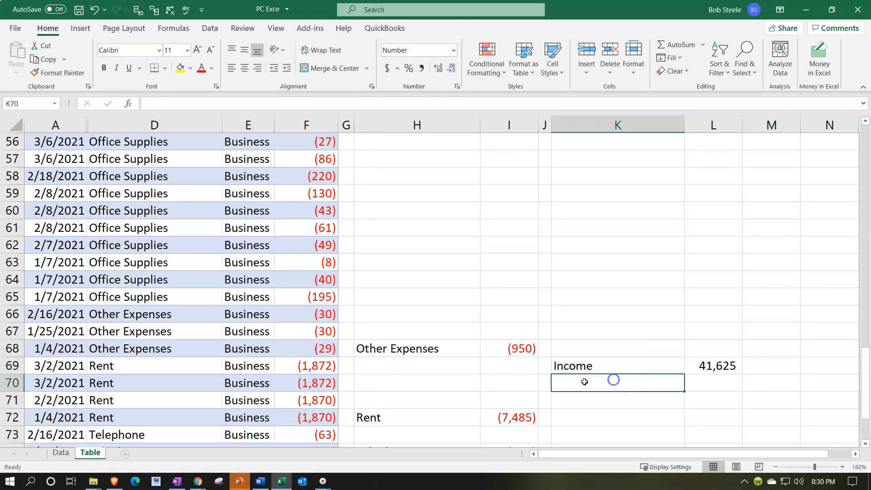
Step: Link K70 to the Contractor label in H54 and fill the formula through L71 to bring in General Merchandise and both amounts
text(+)
scroll(579, 369, up, 10)
scroll(574, 351, down, 4)
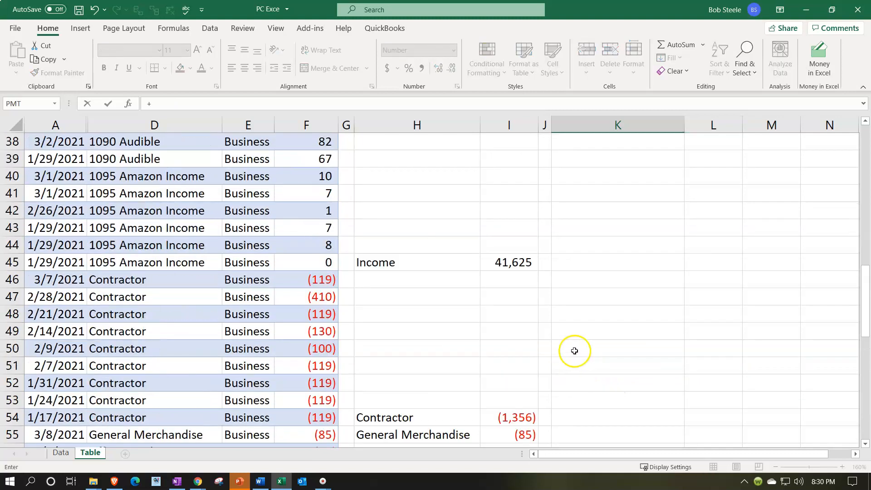
scroll(575, 351, down, 2)
click(446, 318)
key(Return)
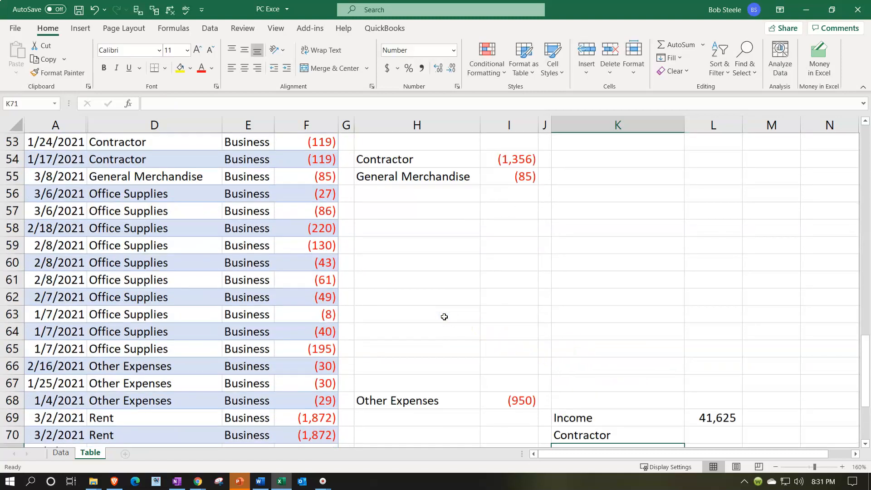
click(628, 366)
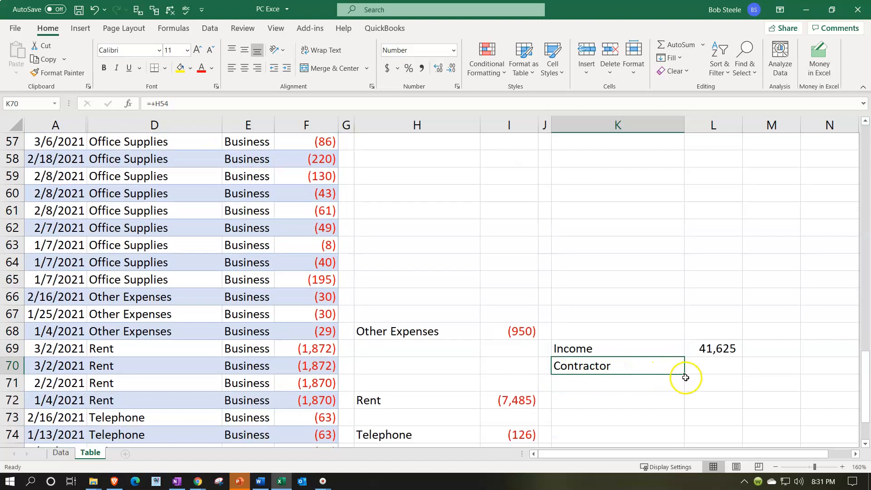
drag(685, 375, 745, 386)
Step: Link K72 to the Other Expenses label in H68 and fill the formula across to L72 for its amount
click(633, 399)
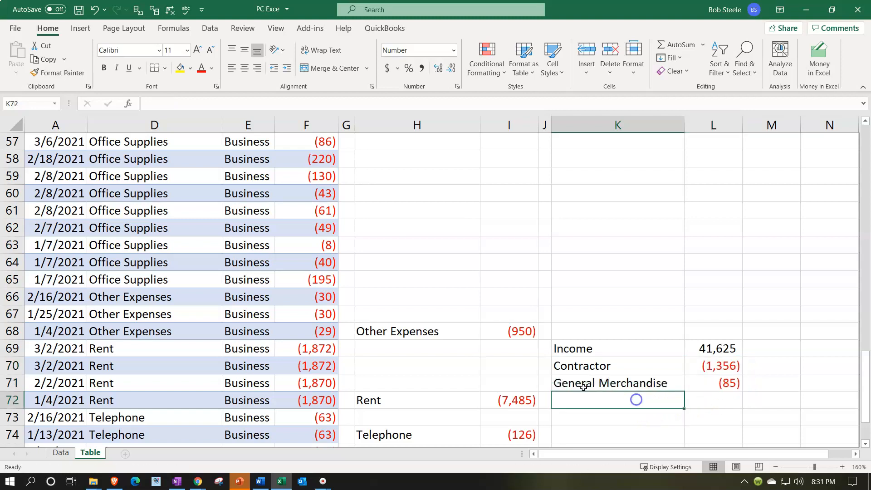
text(+)
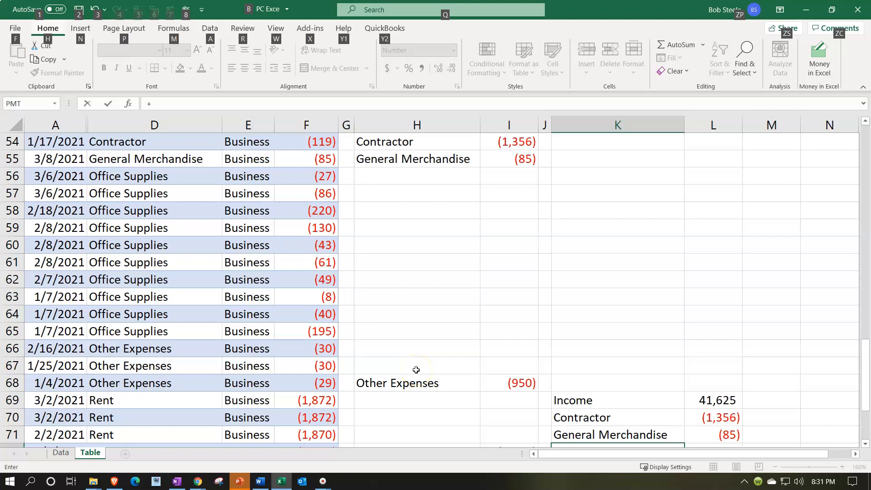
scroll(412, 383, down, 3)
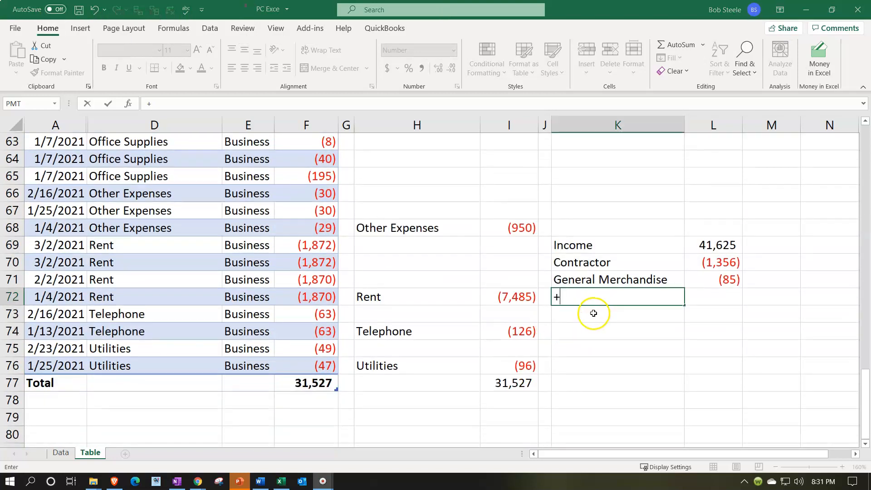
click(443, 227)
key(Return)
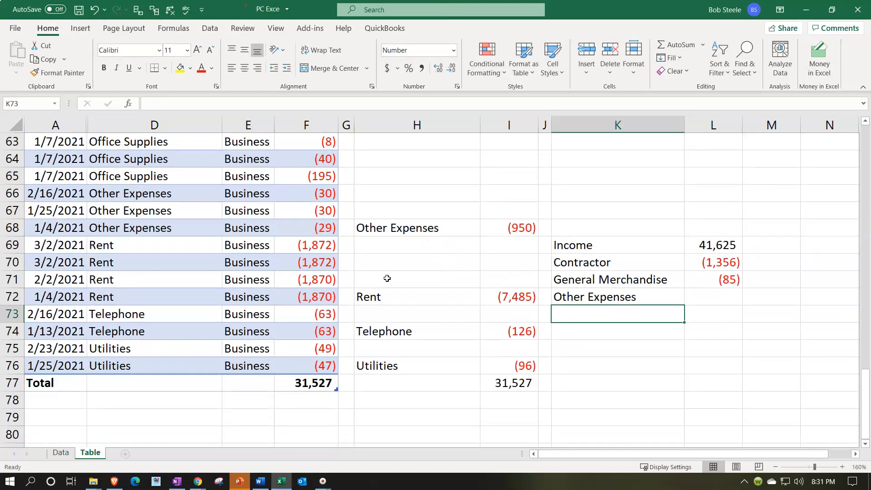
click(634, 290)
drag(685, 305, 719, 303)
Step: Link K73 to the Rent label in H72
click(642, 317)
text(+)
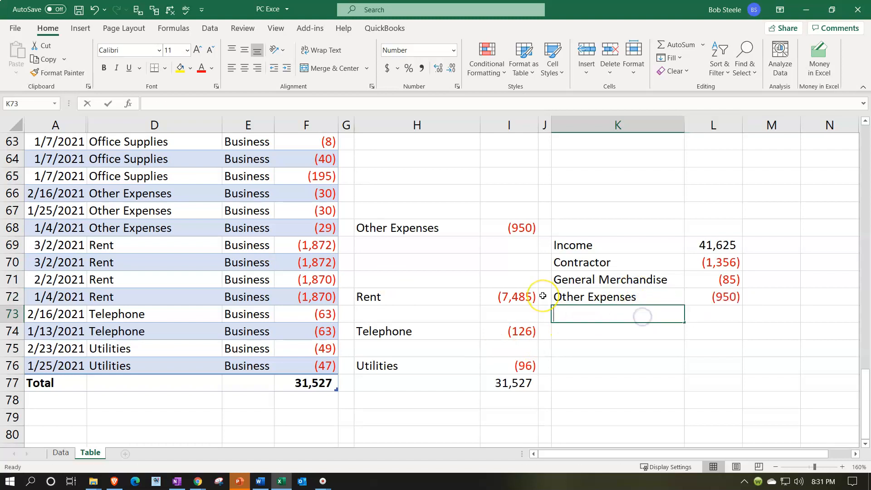
key(Left)
key(Left)
key(Up)
key(Left)
key(Return)
Step: Link K74 to the Telephone label in H74
text(+)
key(Left)
key(Left)
Step: Link K75 to the Utilities label in H76
key(Left)
key(Return)
text(+)
key(Left)
key(Left)
key(Left)
key(Down)
key(Return)
Step: Fill the link formulas in K73:K75 across to column L to bring in the Rent, Telephone and Utilities amounts
drag(621, 314, 626, 342)
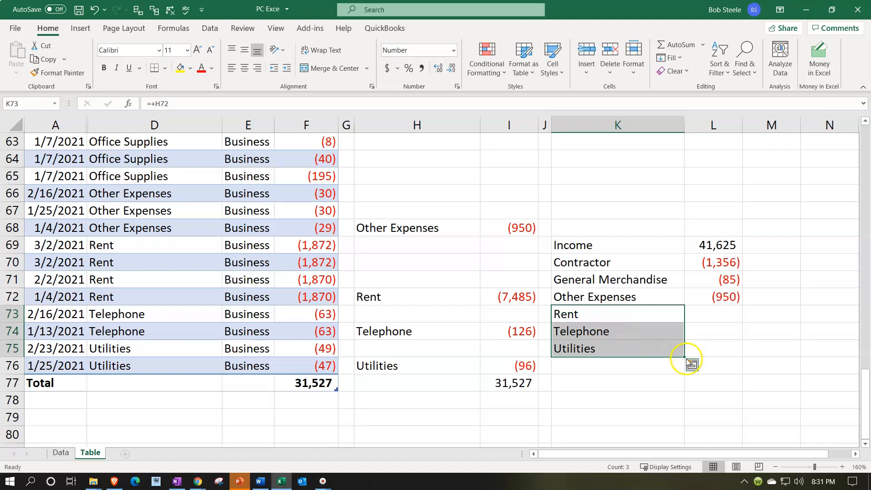
drag(685, 359, 725, 392)
key(Up)
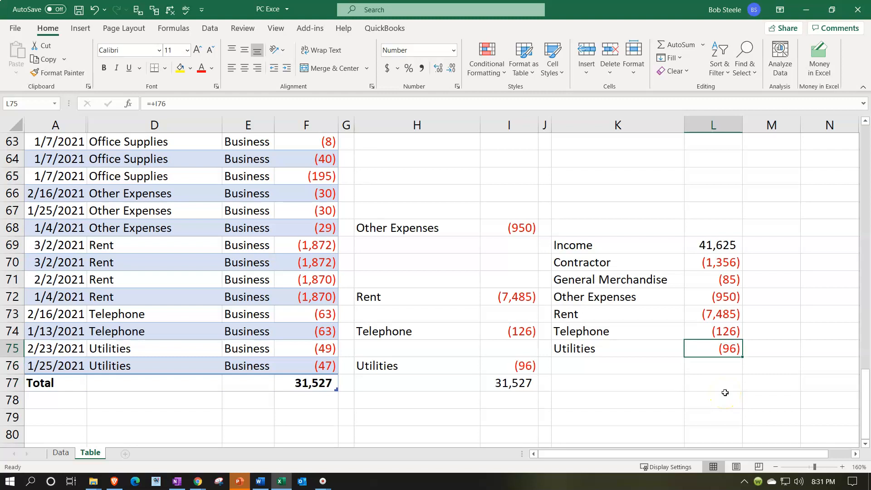
Step: Total the summary amounts from Income through Utilities with a SUM formula in L76
key(Down)
text(=sum()
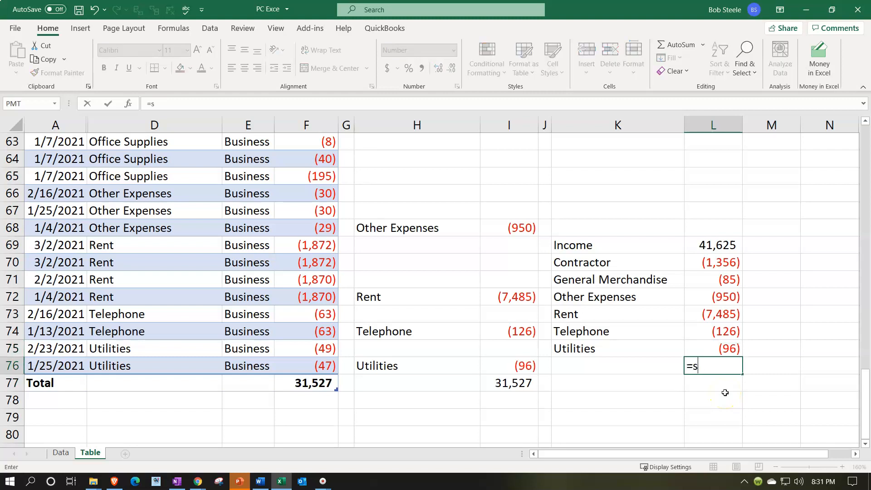
key(Up)
key(shift+Up)
key(shift+Up)
key(shift+Up)
key(shift+Up)
key(shift+Up)
key(shift+Up)
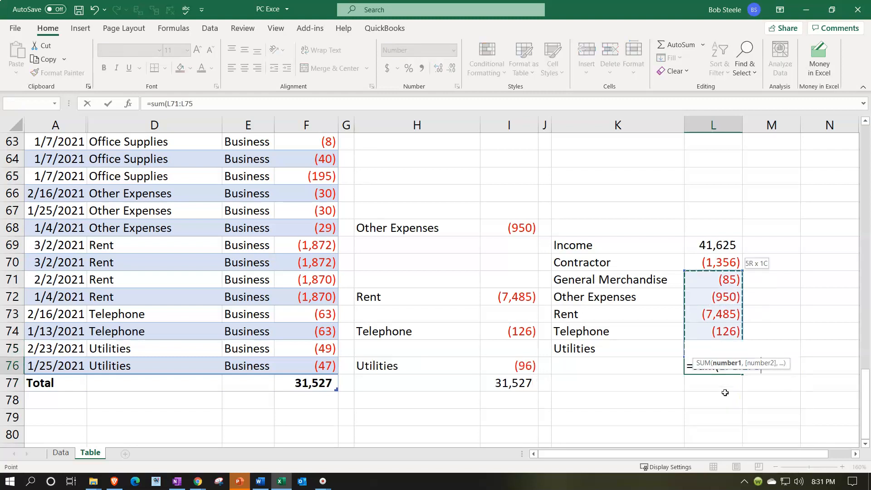
key(Return)
Step: Move the summary block K69:L76 down one row so its total lines up with the table's Total row 77
drag(593, 244, 652, 383)
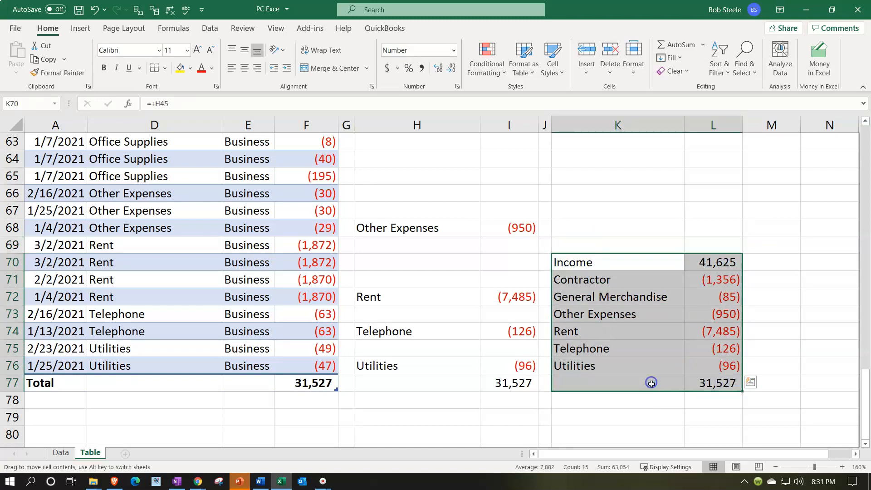
click(620, 417)
drag(615, 257, 693, 362)
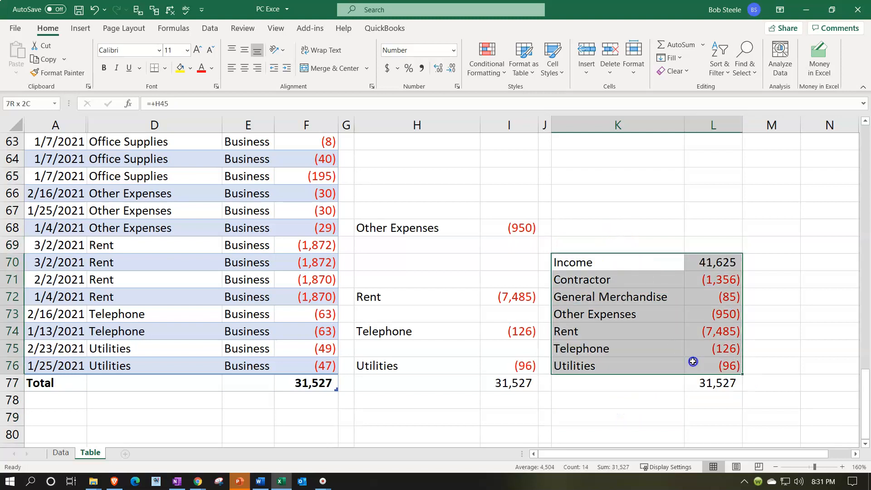
click(685, 417)
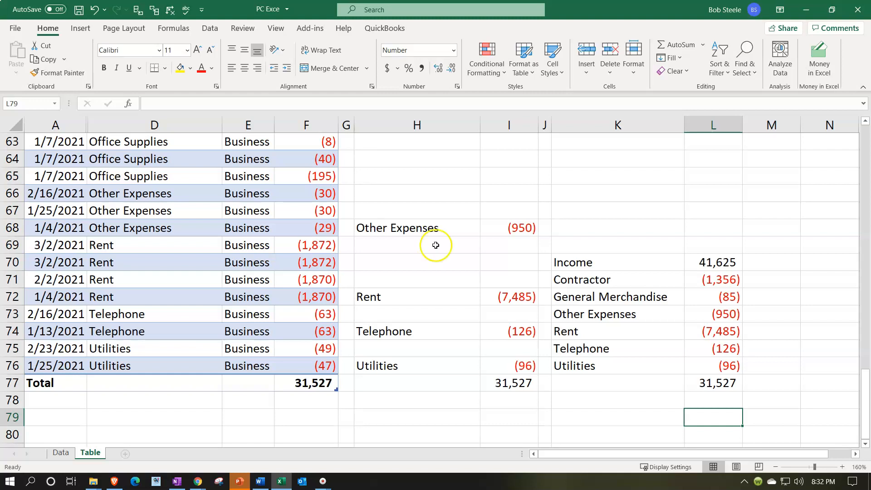
click(411, 363)
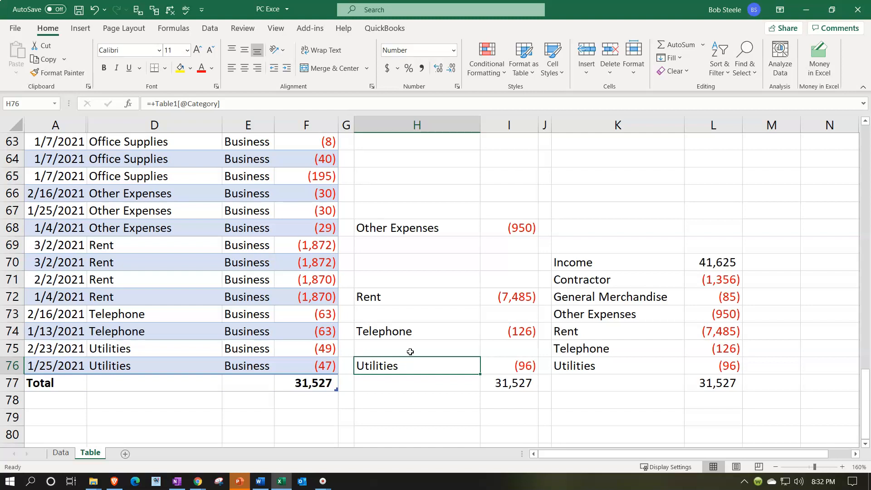
click(594, 388)
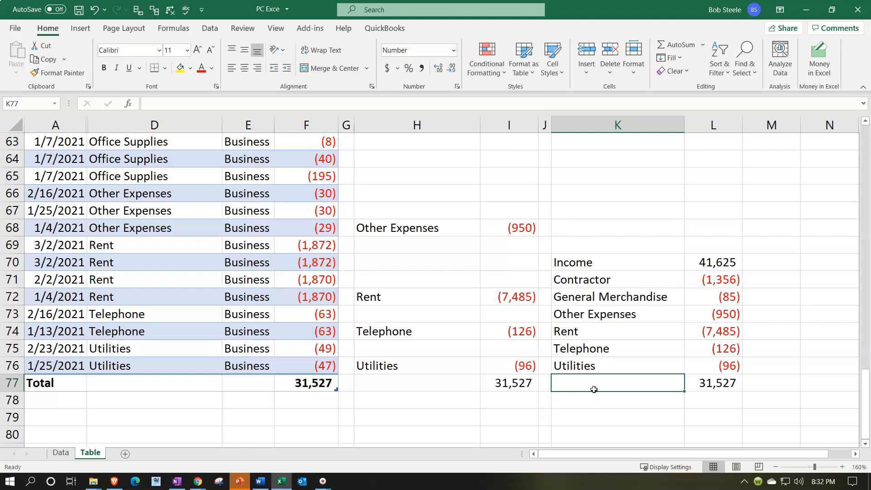
click(267, 352)
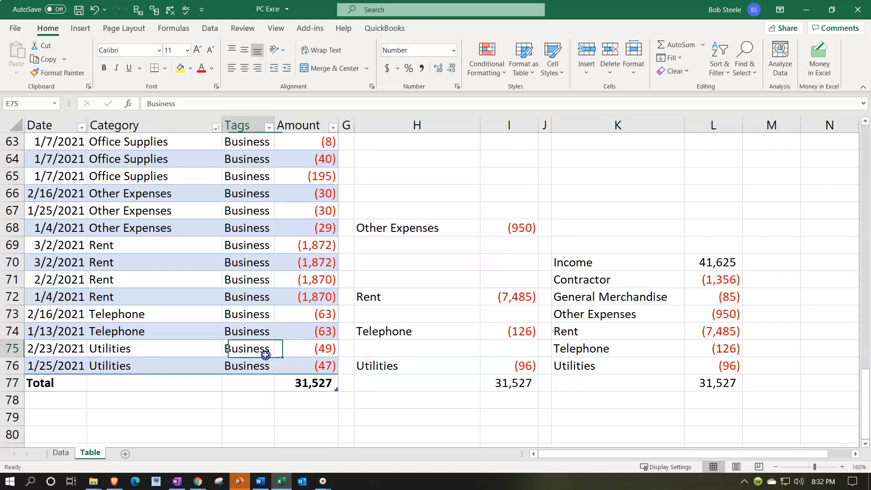
click(299, 398)
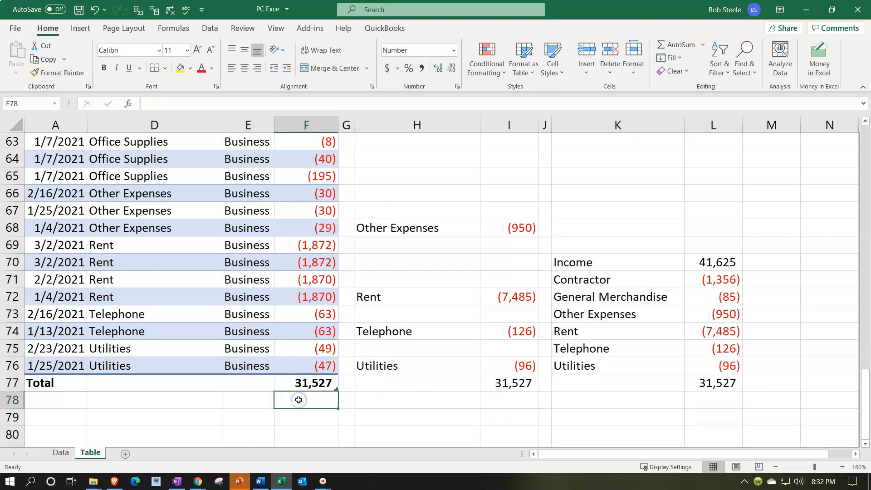